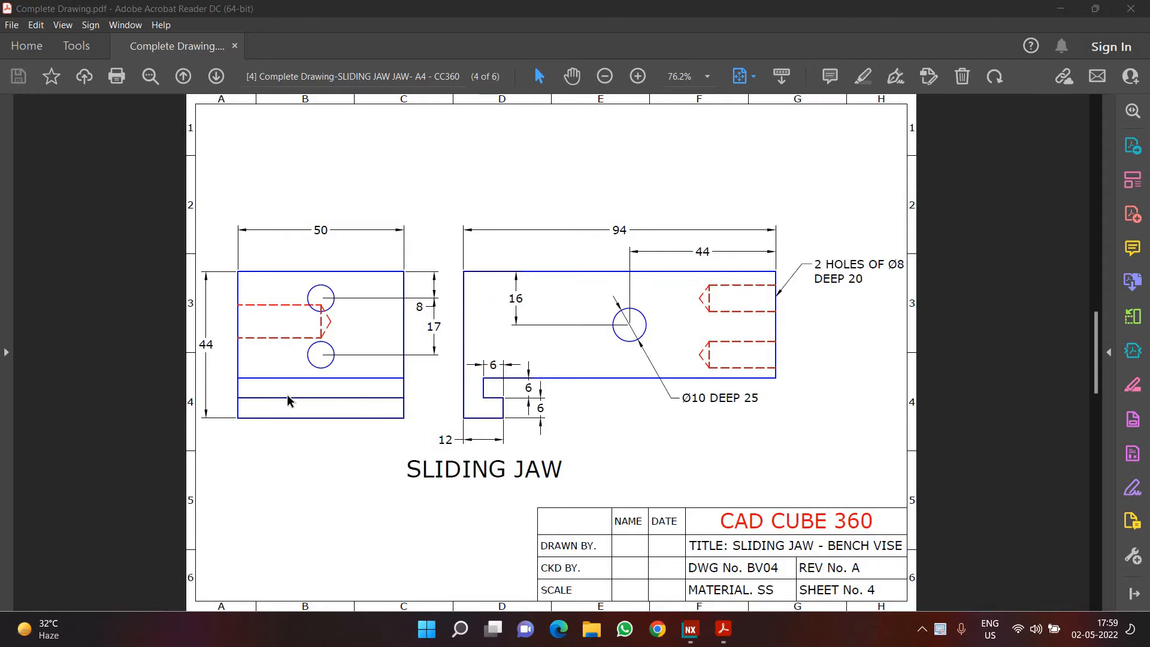
Step: Review the bench vise drawing sheets, ending on the Sliding Jaw sheet
{"action": "scroll", "coordinate": [288, 400], "scroll_direction": "up", "scroll_amount": 6}
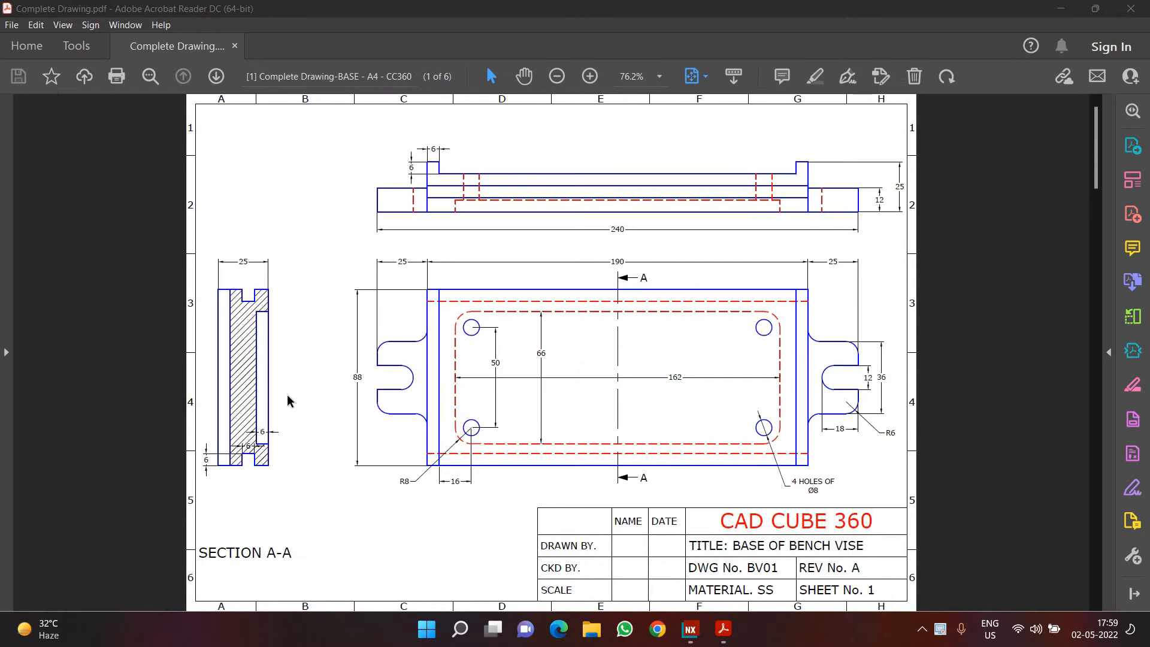
{"action": "scroll", "coordinate": [288, 400], "scroll_direction": "down", "scroll_amount": 2}
{"action": "scroll", "coordinate": [288, 400], "scroll_direction": "down", "scroll_amount": 2}
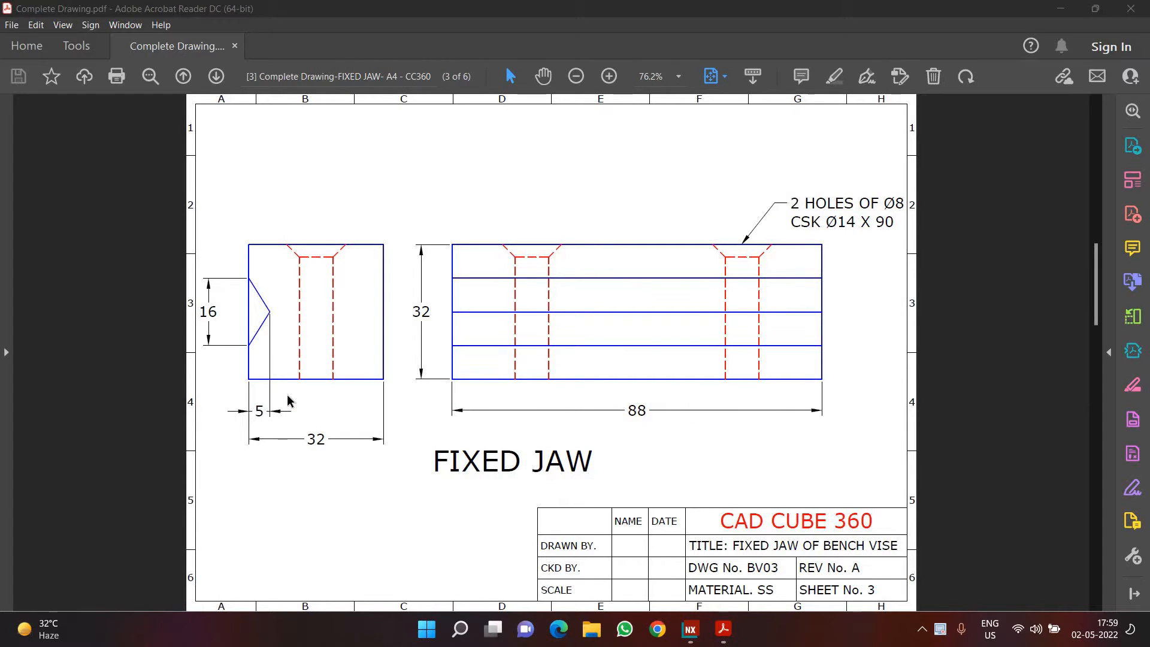
{"action": "scroll", "coordinate": [288, 400], "scroll_direction": "down", "scroll_amount": 2}
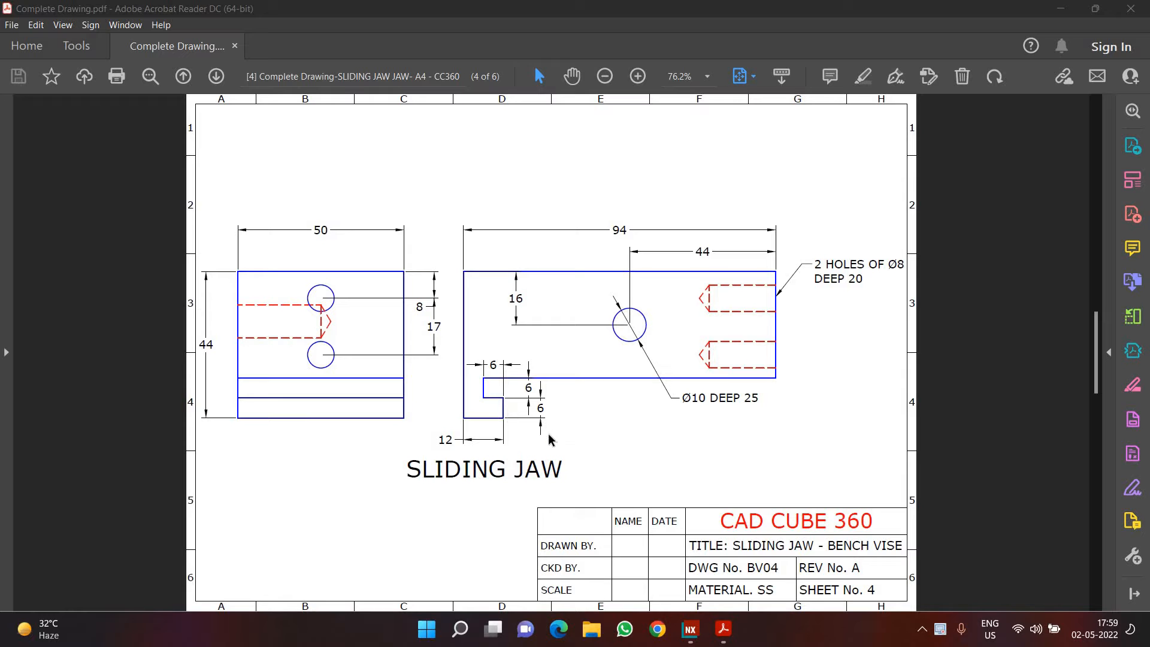
Step: Switch to NX and start a new Model part in millimetres with D:\Bench vise assembly as its folder
{"action": "left_click", "coordinate": [684, 631]}
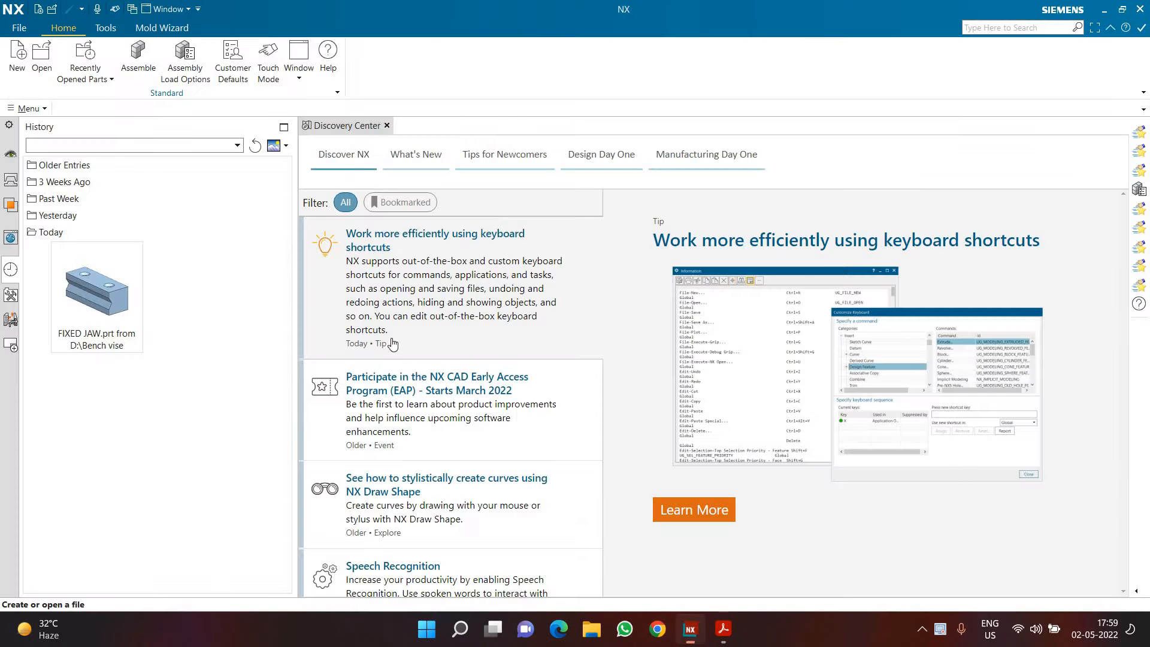
{"action": "left_click", "coordinate": [17, 57]}
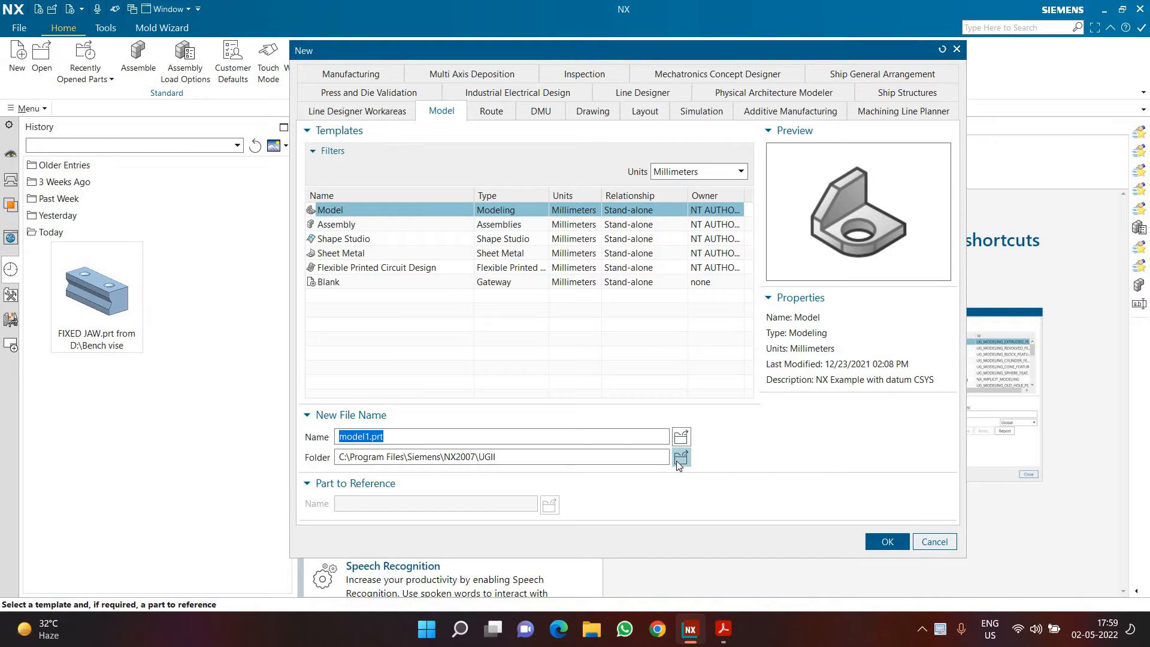
{"action": "left_click", "coordinate": [678, 458]}
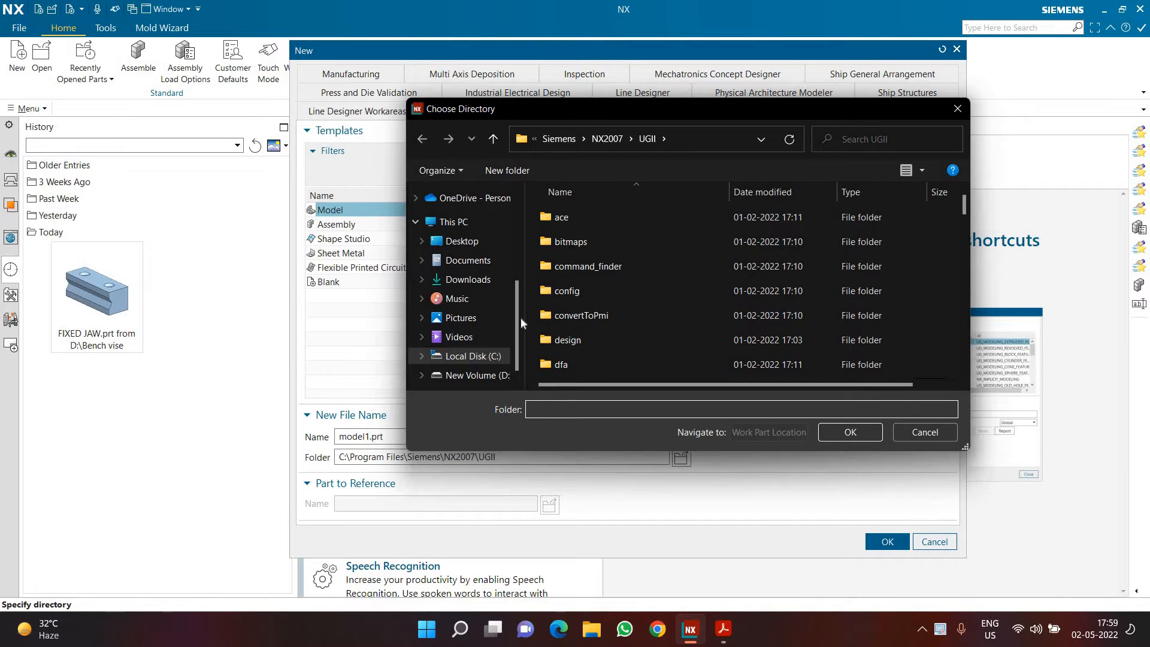
{"action": "left_click", "coordinate": [471, 376]}
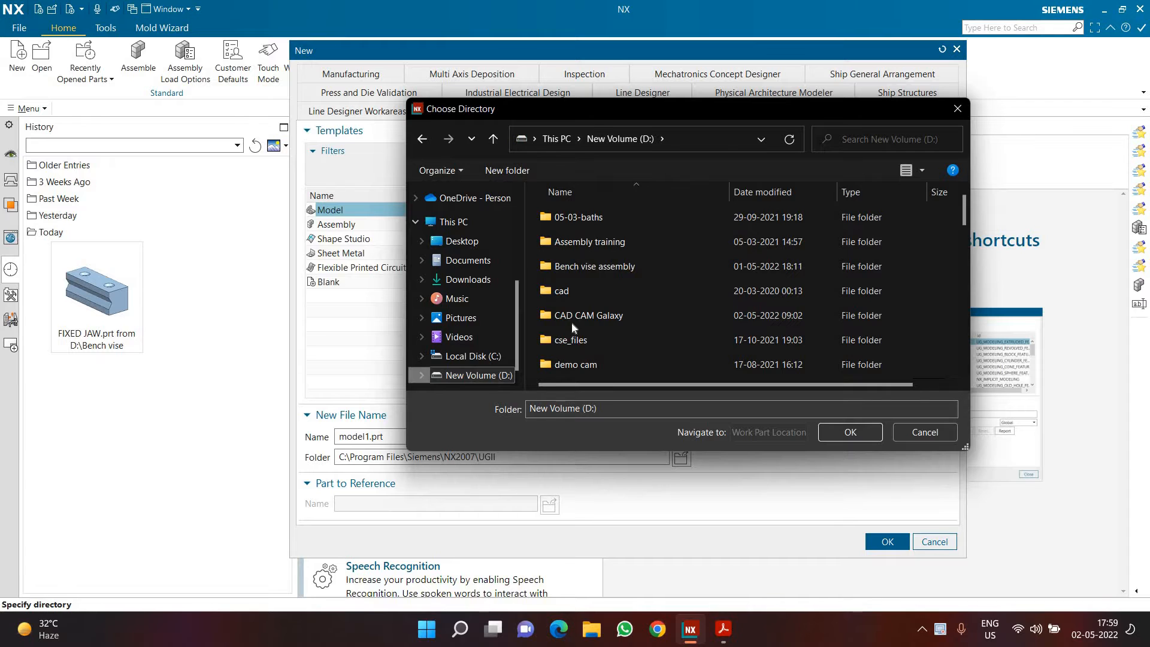
{"action": "double_click", "coordinate": [600, 265]}
{"action": "left_click", "coordinate": [874, 433]}
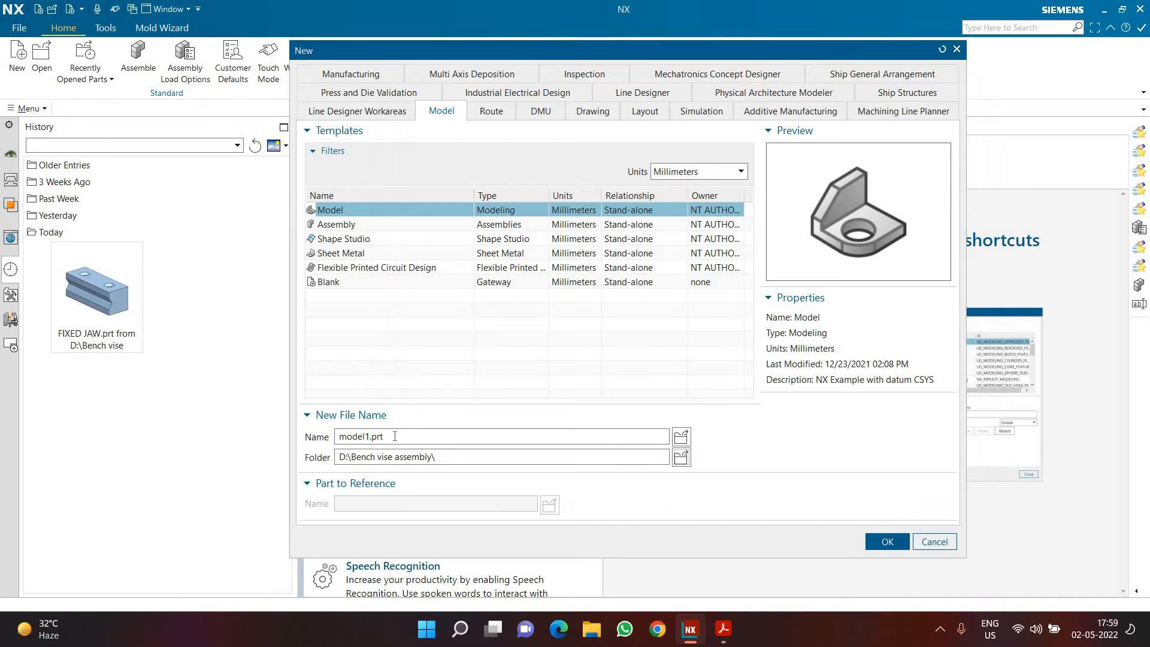
Step: Name the new part SLIDING JAW and create it
{"action": "double_click", "coordinate": [395, 436]}
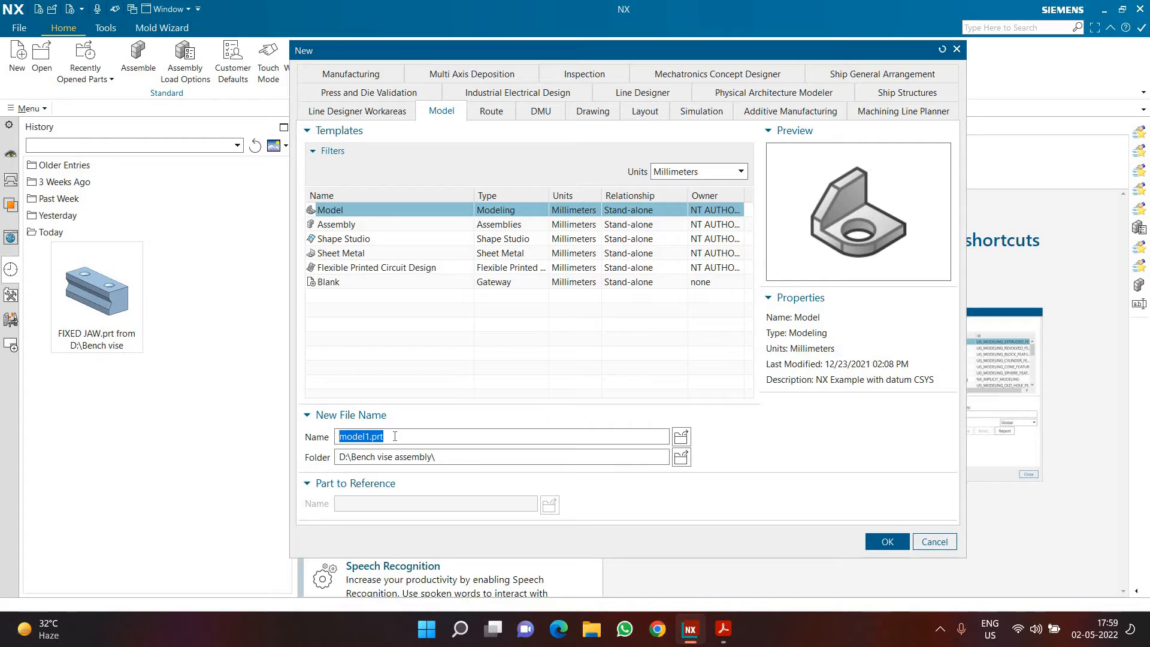
{"action": "type", "text": "SLID"}
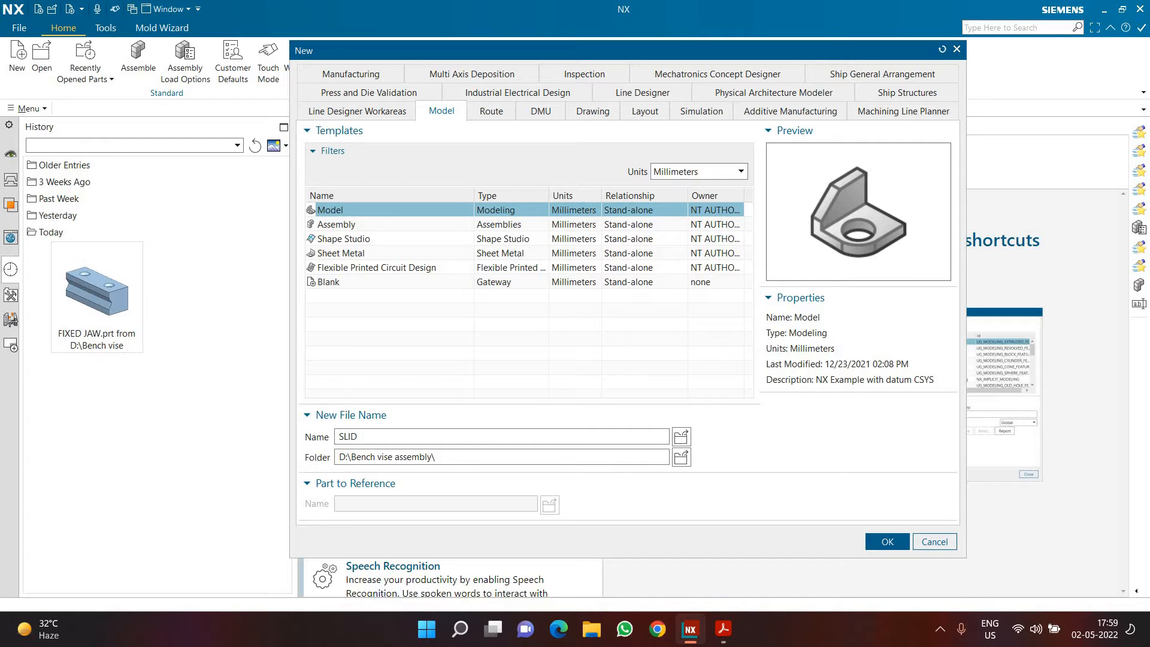
{"action": "type", "text": "ING JAW"}
{"action": "key", "text": "Return"}
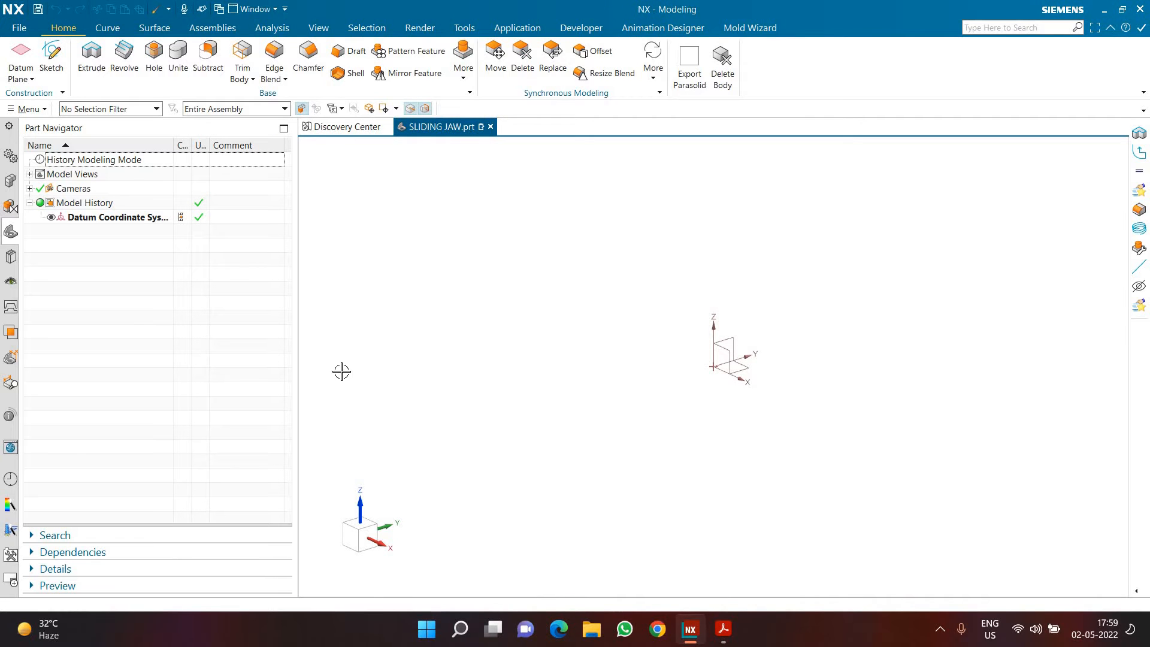
Step: Reset the sketch settings and create an On Plane sketch on the Front plane
{"action": "left_click", "coordinate": [56, 67]}
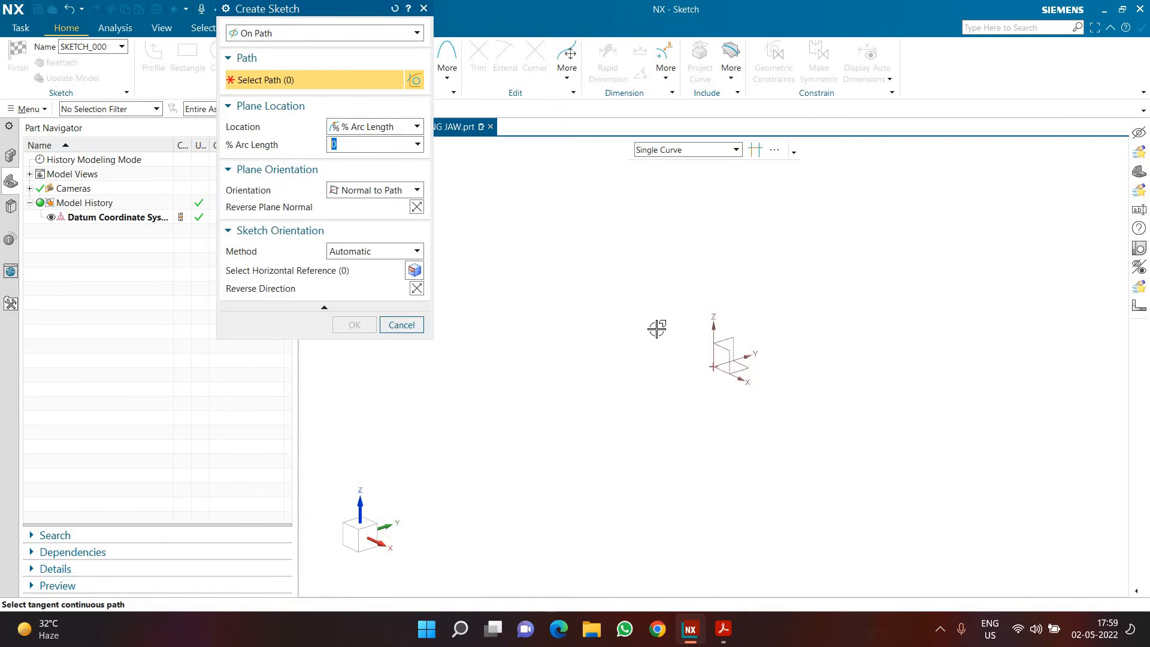
{"action": "left_click", "coordinate": [395, 9]}
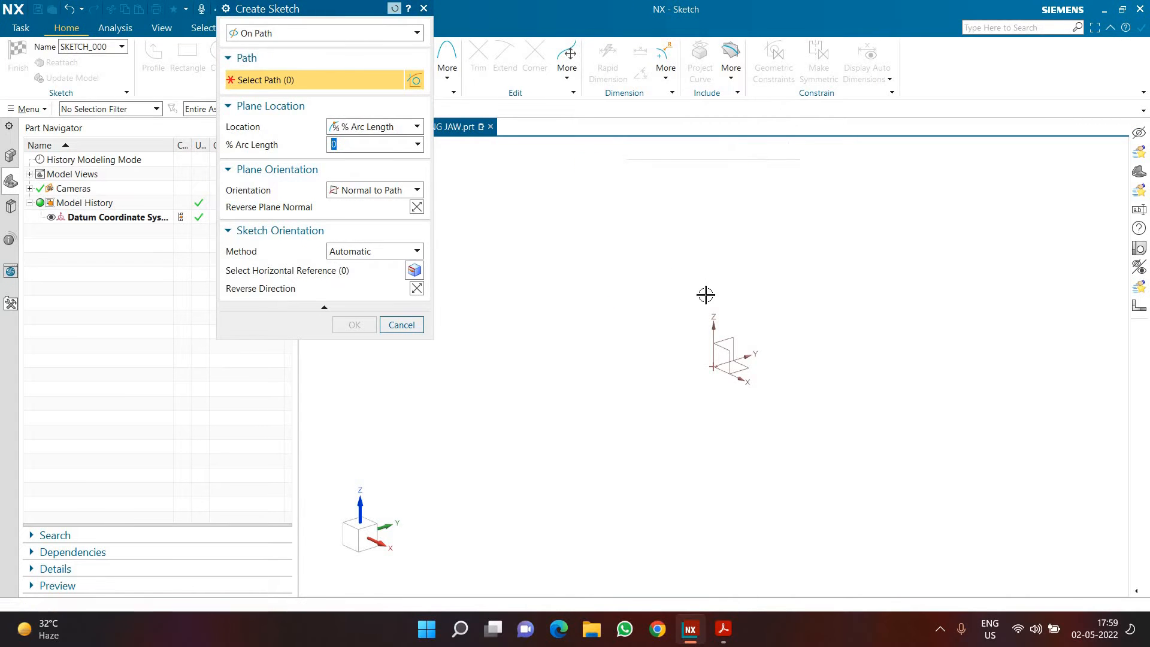
{"action": "left_click", "coordinate": [749, 281]}
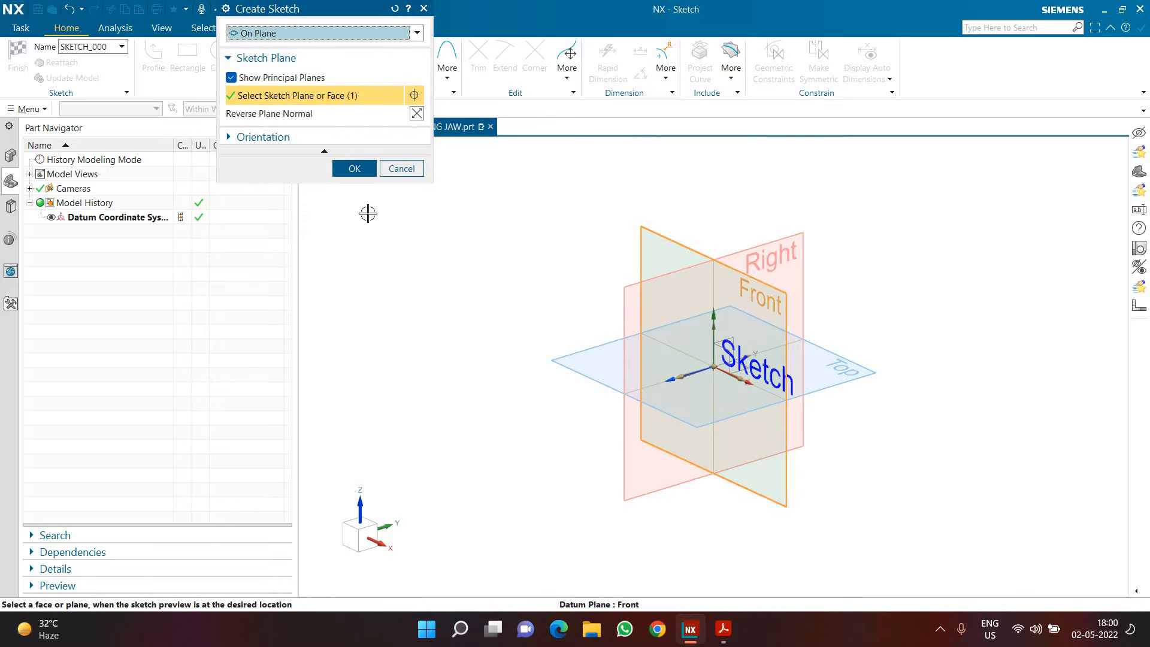
{"action": "left_click", "coordinate": [342, 169]}
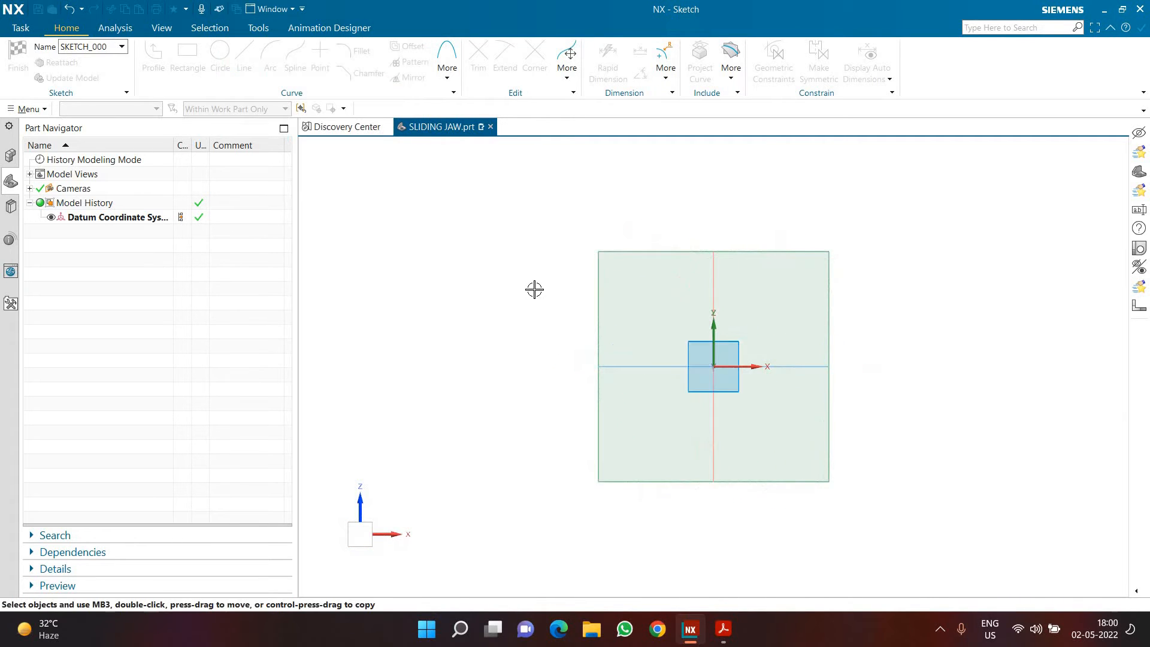
{"action": "left_click_drag", "start_coordinate": [286, 13], "coordinate": [461, 215]}
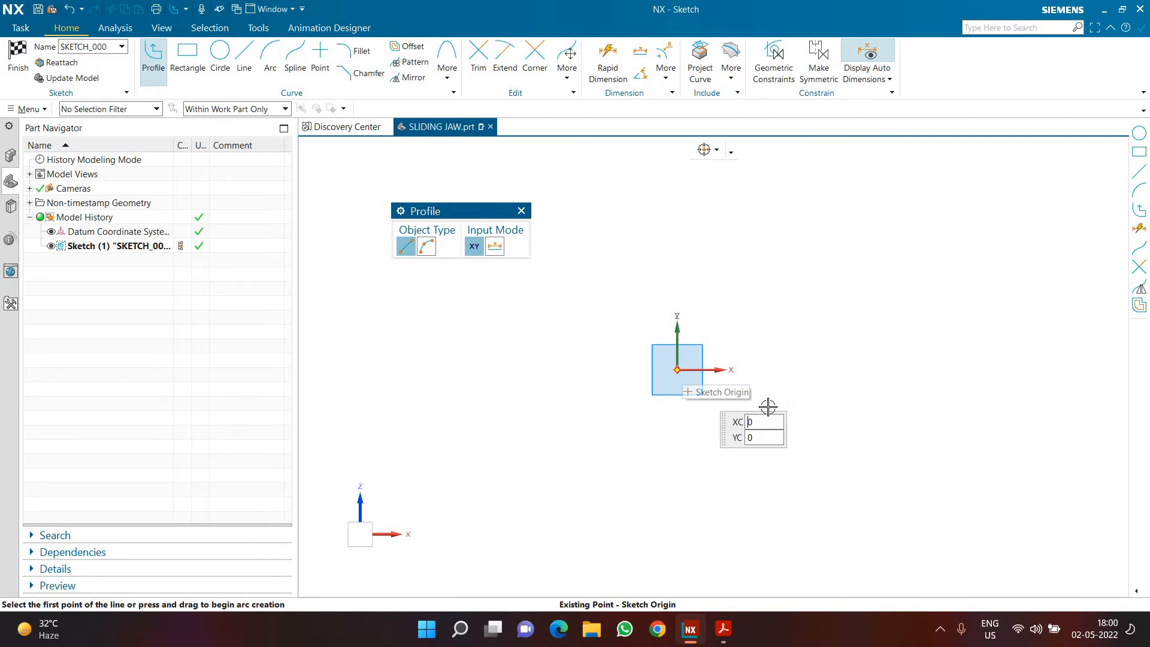
Step: Draw profile lines from the sketch origin: about 165 mm along X, about 75 mm up, and about 190 mm back
{"action": "left_click", "coordinate": [677, 370]}
{"action": "left_click", "coordinate": [818, 372]}
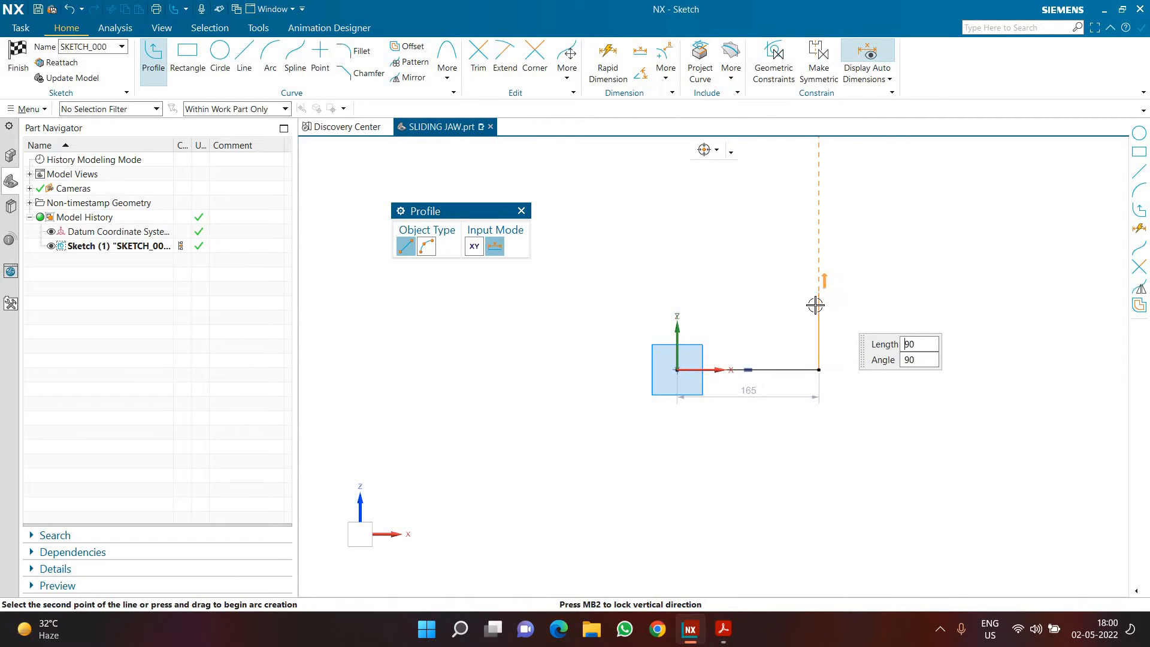
{"action": "left_click", "coordinate": [817, 304]}
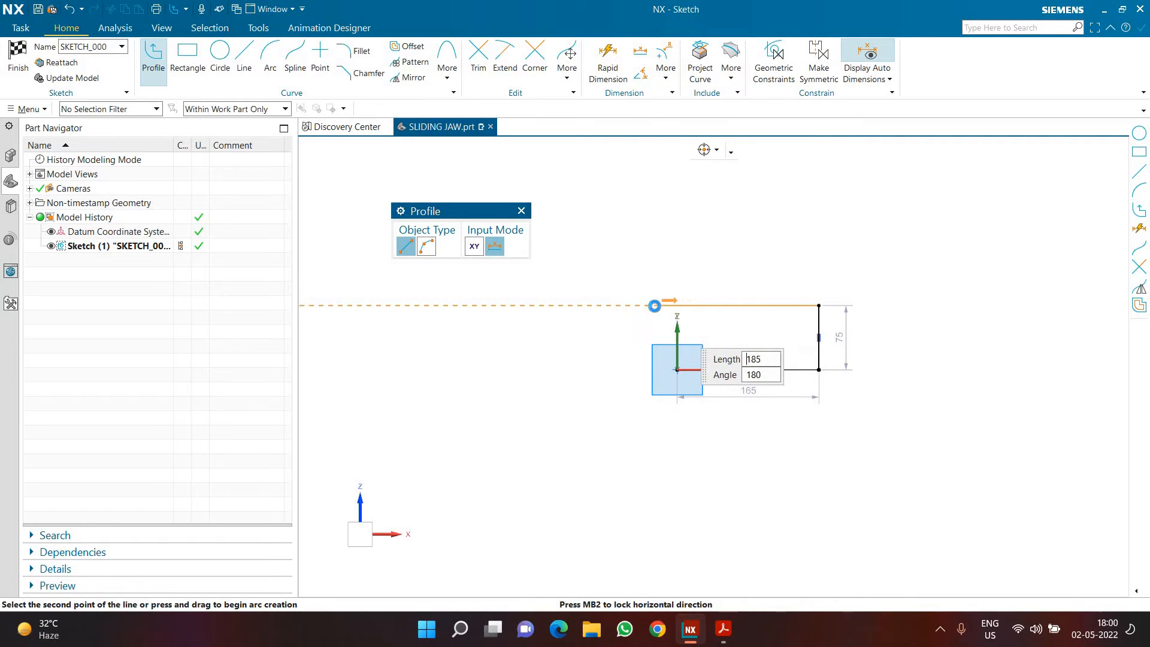
{"action": "left_click", "coordinate": [655, 306]}
Step: Close the profile at the origin with a side about 110 mm down, a base about 42 mm, and a hook about 17 by 17 mm
{"action": "scroll", "coordinate": [648, 405], "scroll_direction": "up", "scroll_amount": 2}
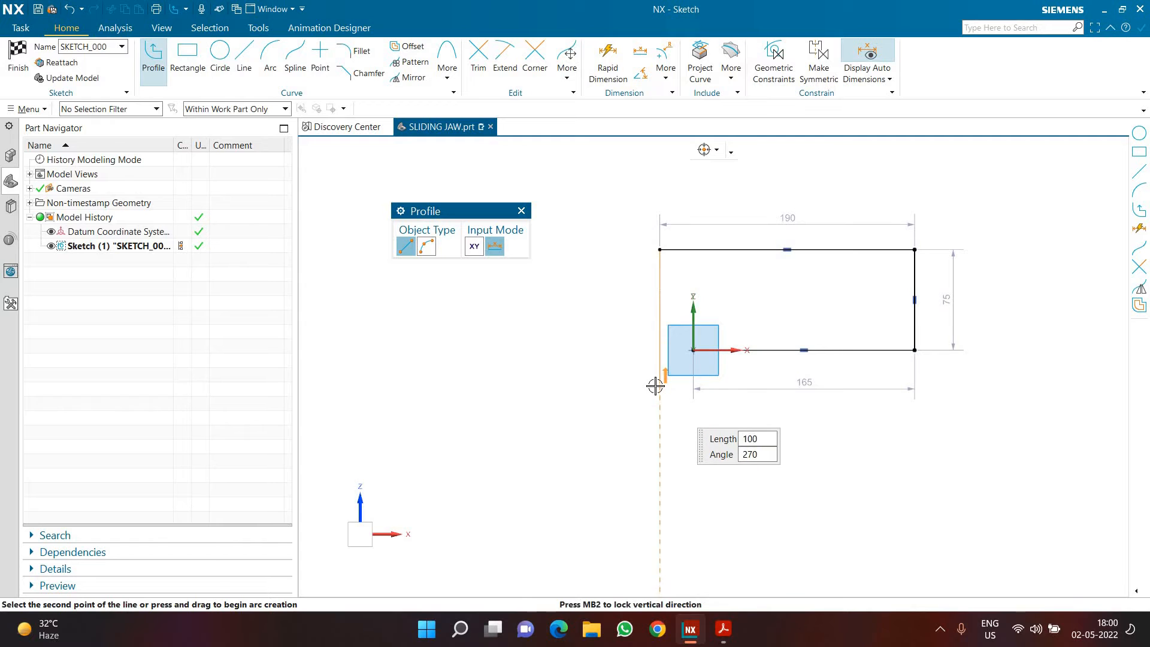
{"action": "left_click", "coordinate": [690, 395]}
{"action": "scroll", "coordinate": [690, 395], "scroll_direction": "up", "scroll_amount": 3}
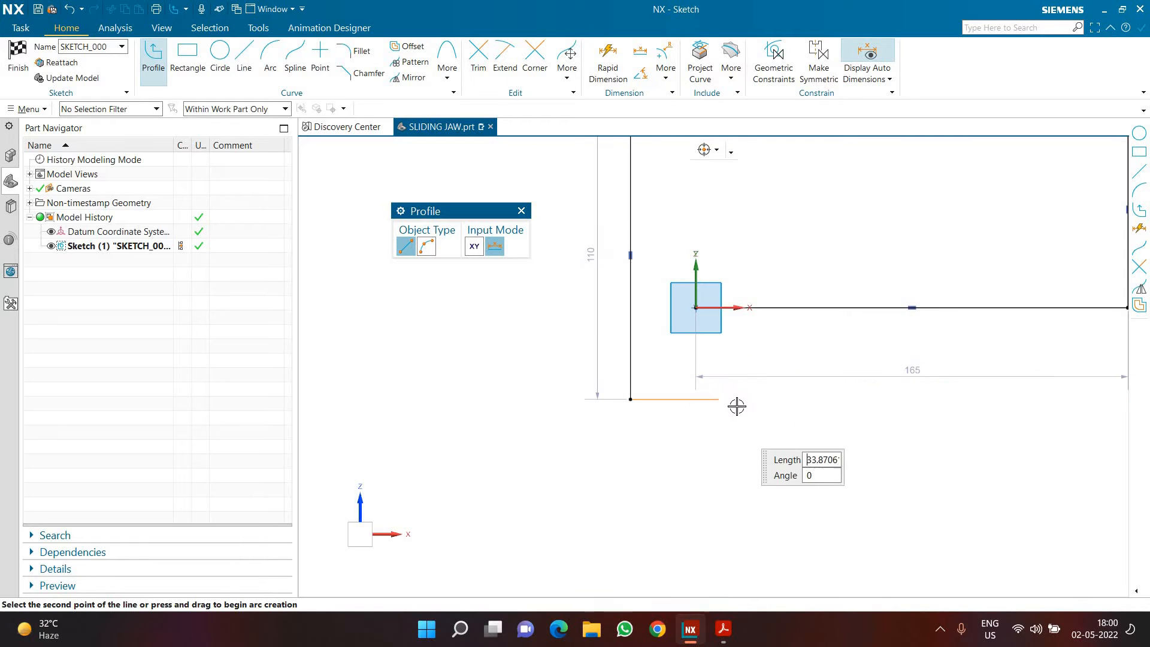
{"action": "left_click", "coordinate": [740, 377]}
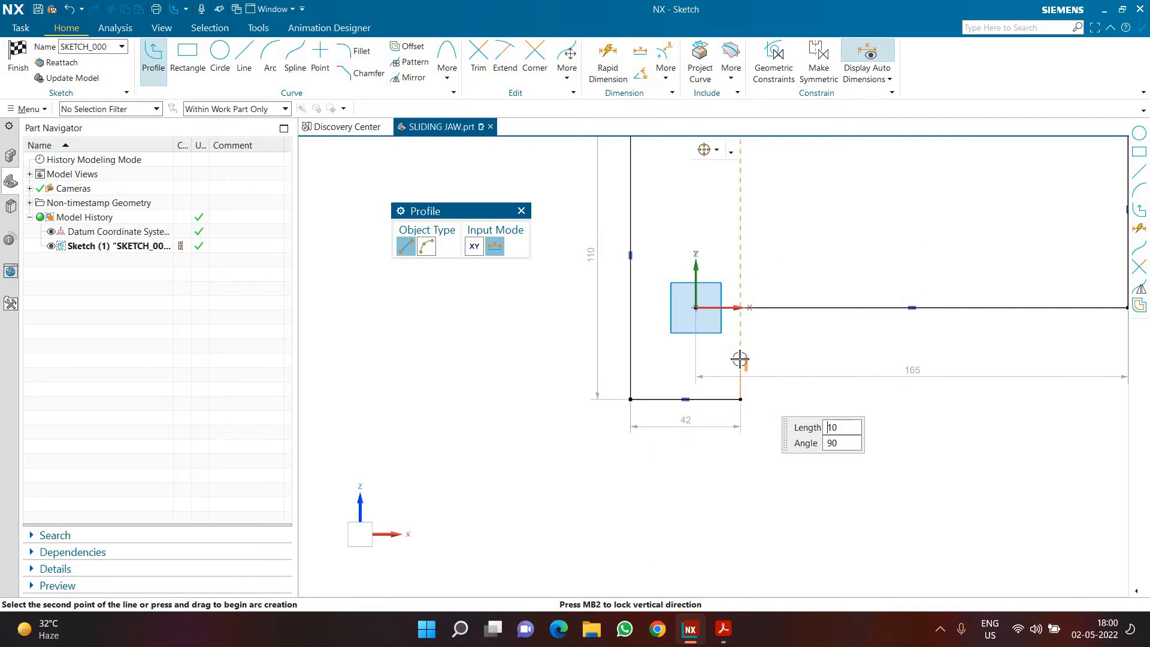
{"action": "left_click", "coordinate": [740, 355]}
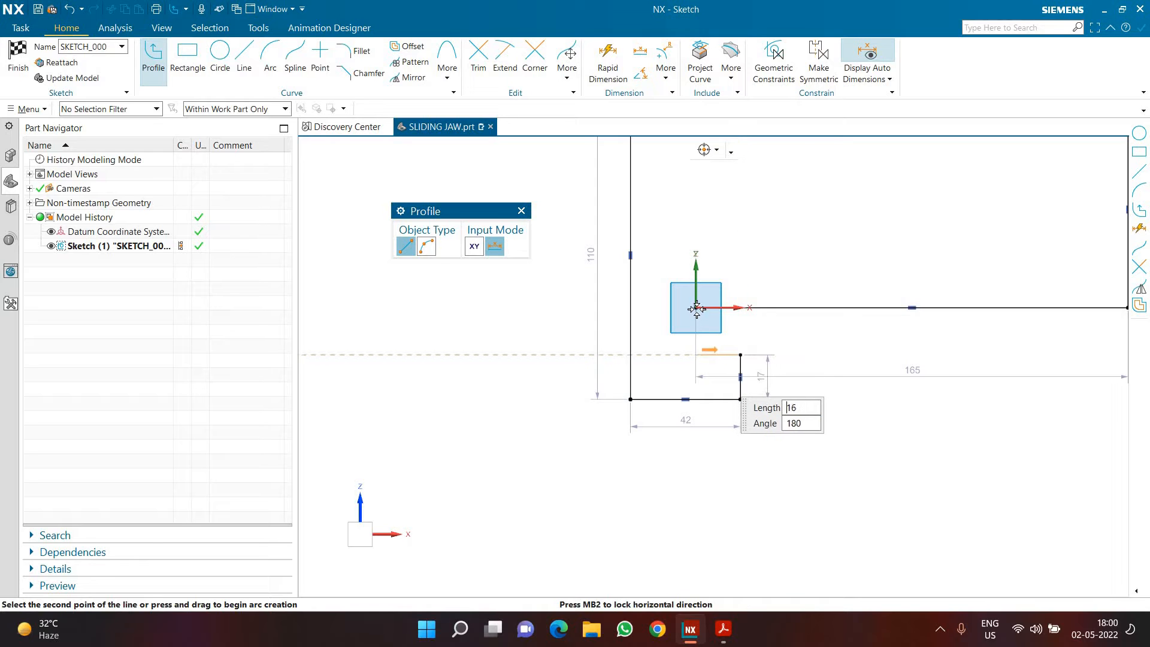
{"action": "left_click", "coordinate": [695, 355]}
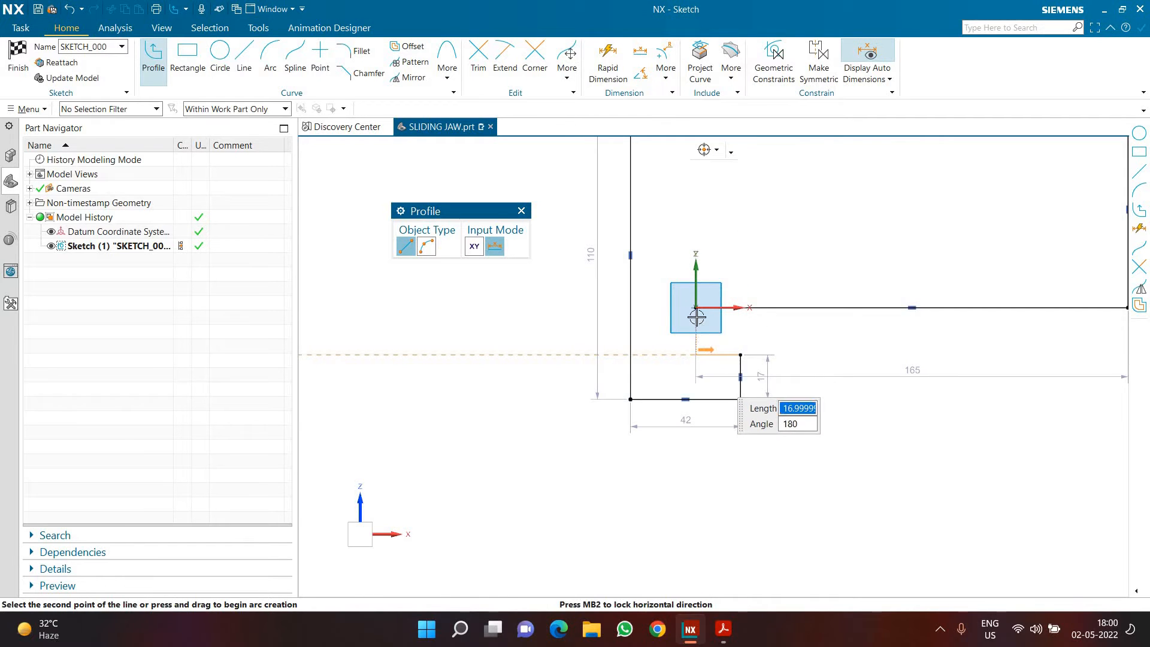
{"action": "left_click", "coordinate": [625, 331]}
{"action": "key", "text": "Escape"}
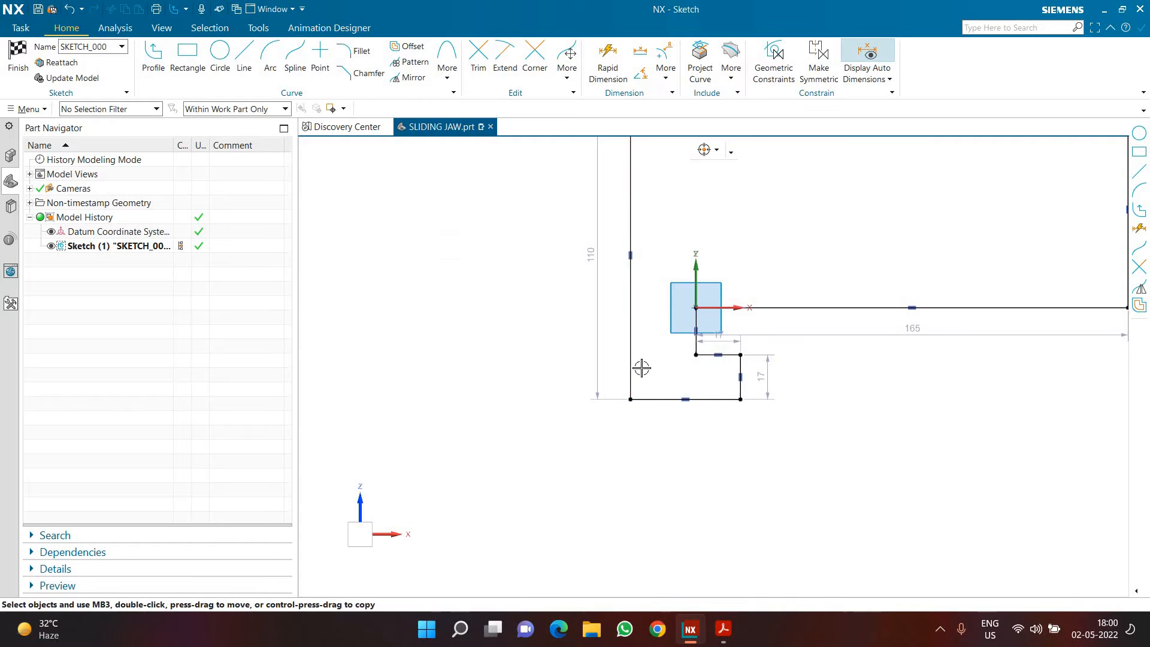
Step: Constrain the three short hook lines below the origin to equal length
{"action": "scroll", "coordinate": [690, 374], "scroll_direction": "up", "scroll_amount": 3}
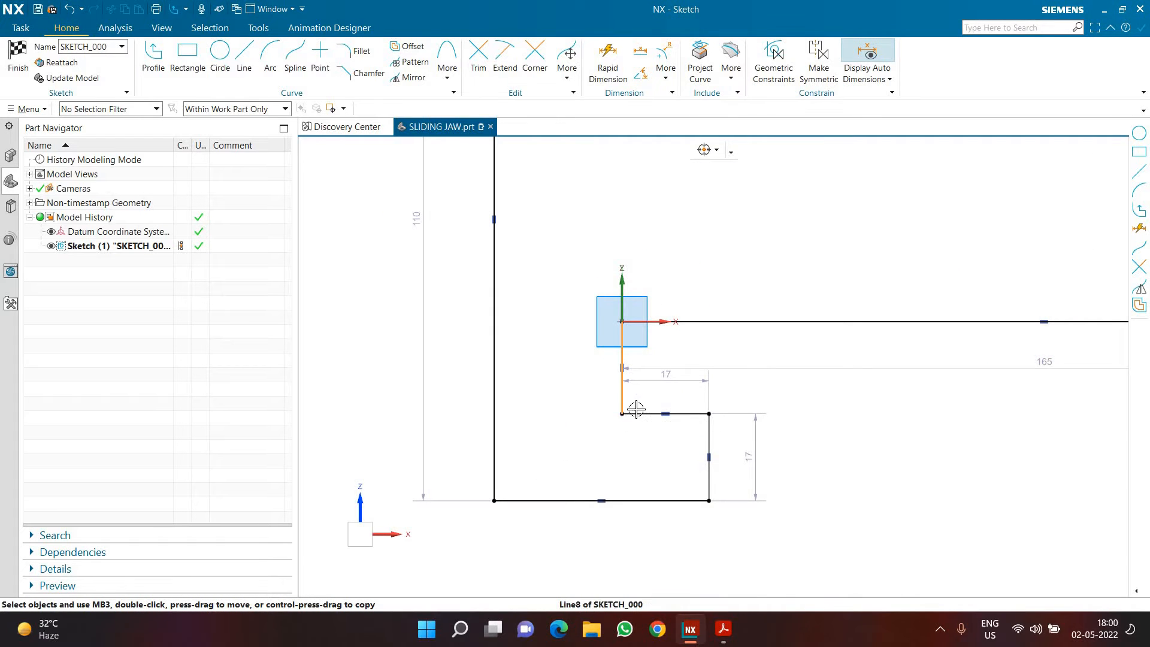
{"action": "left_click", "coordinate": [623, 400]}
{"action": "left_click", "coordinate": [694, 413]}
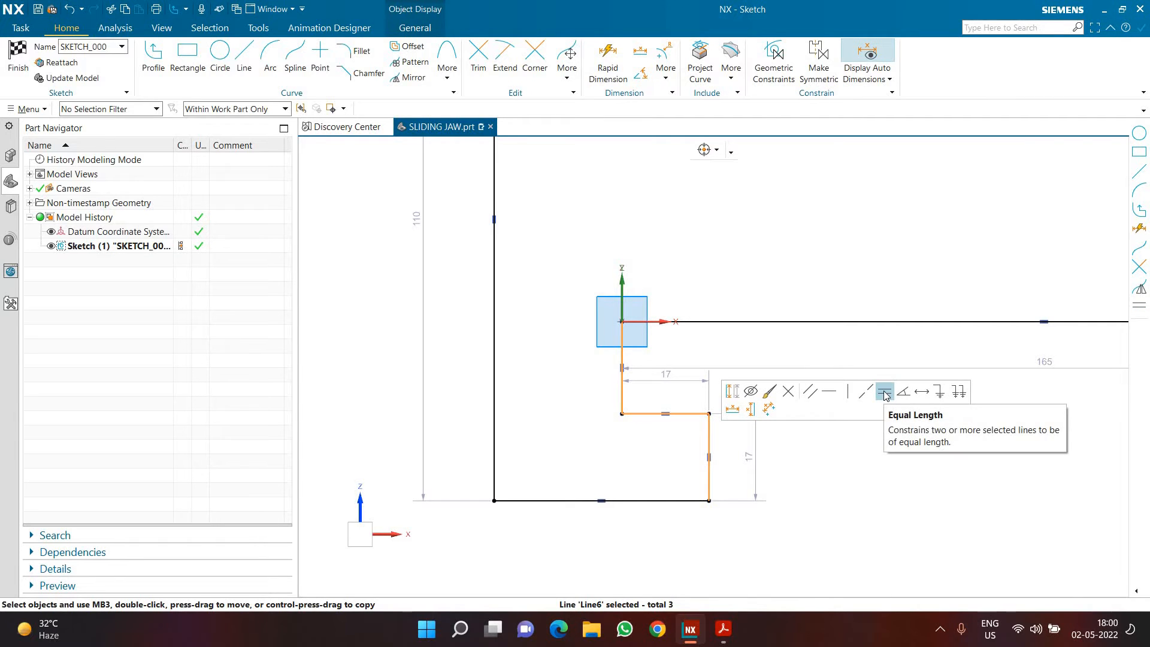
{"action": "left_click", "coordinate": [885, 394]}
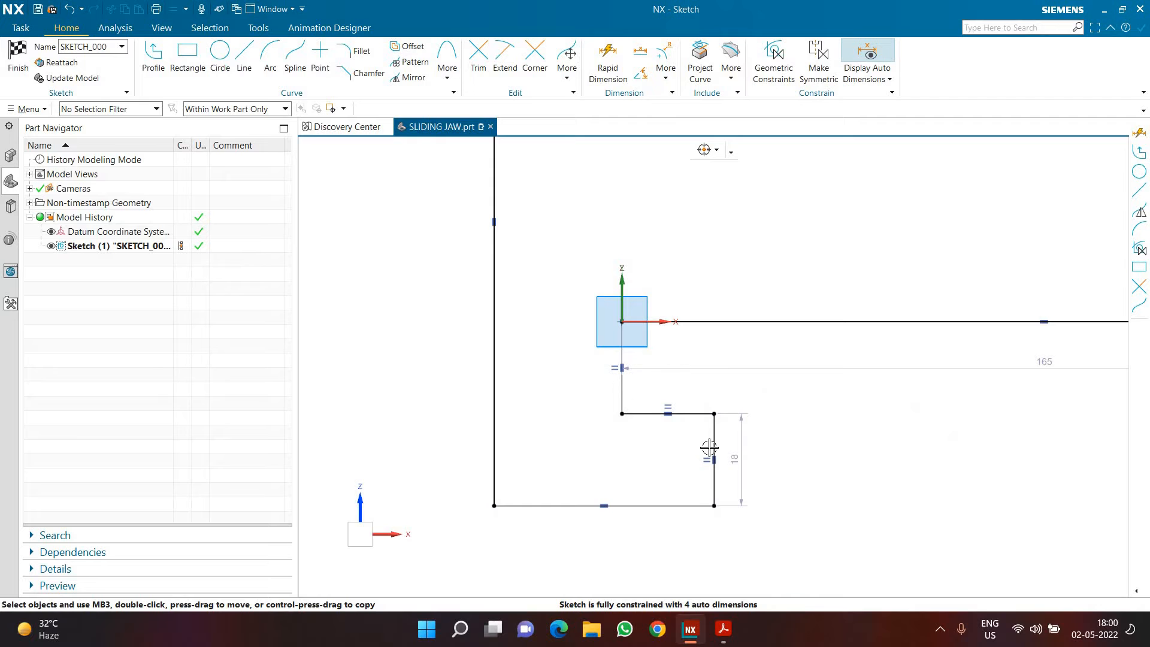
Step: Set the height of the hook's short vertical end to 6 mm
{"action": "double_click", "coordinate": [749, 473]}
{"action": "type", "text": "6"}
{"action": "key", "text": "Return"}
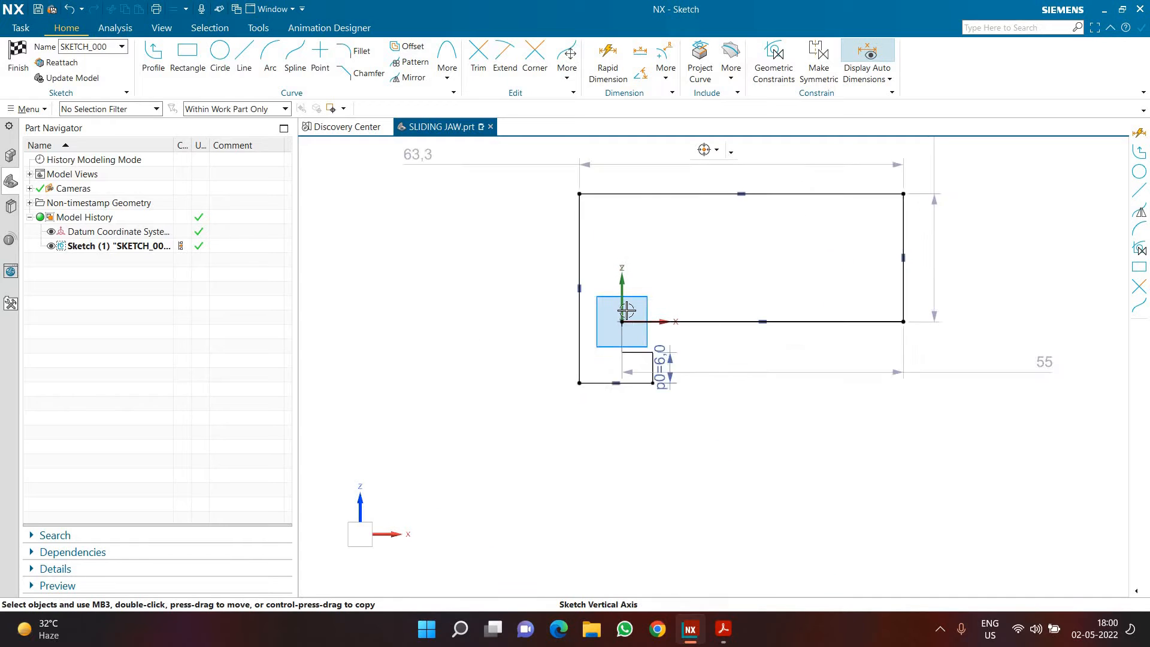
Step: Add a rapid dimension of 12 mm to the bottom edge of the hook
{"action": "scroll", "coordinate": [626, 309], "scroll_direction": "up", "scroll_amount": 2}
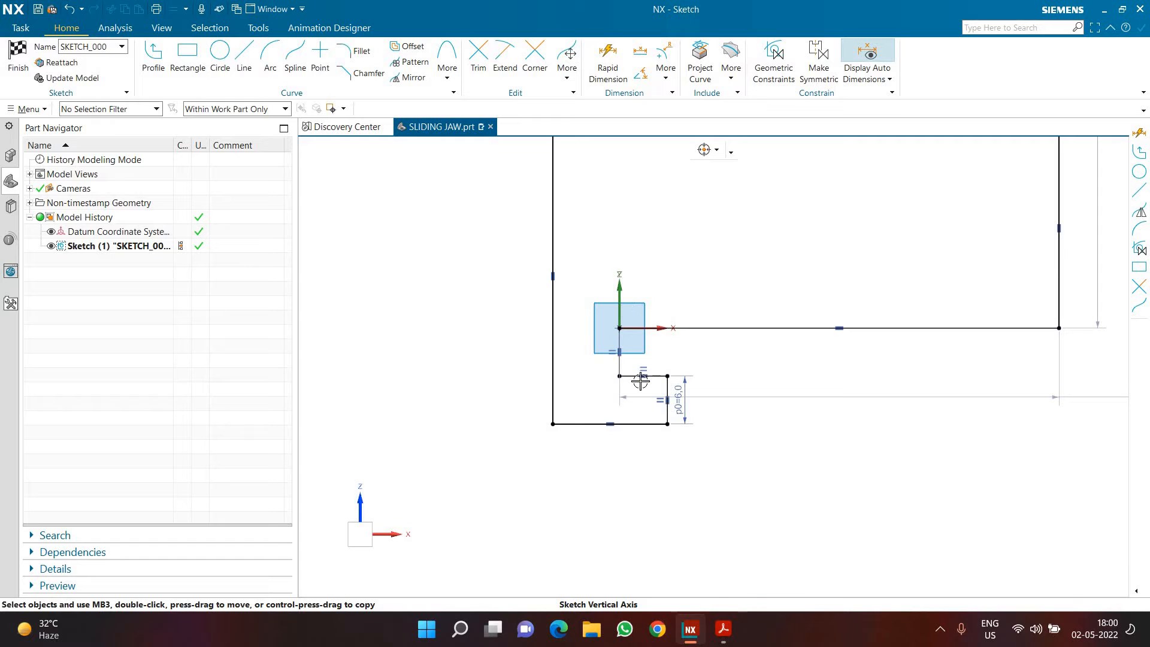
{"action": "key", "text": "d"}
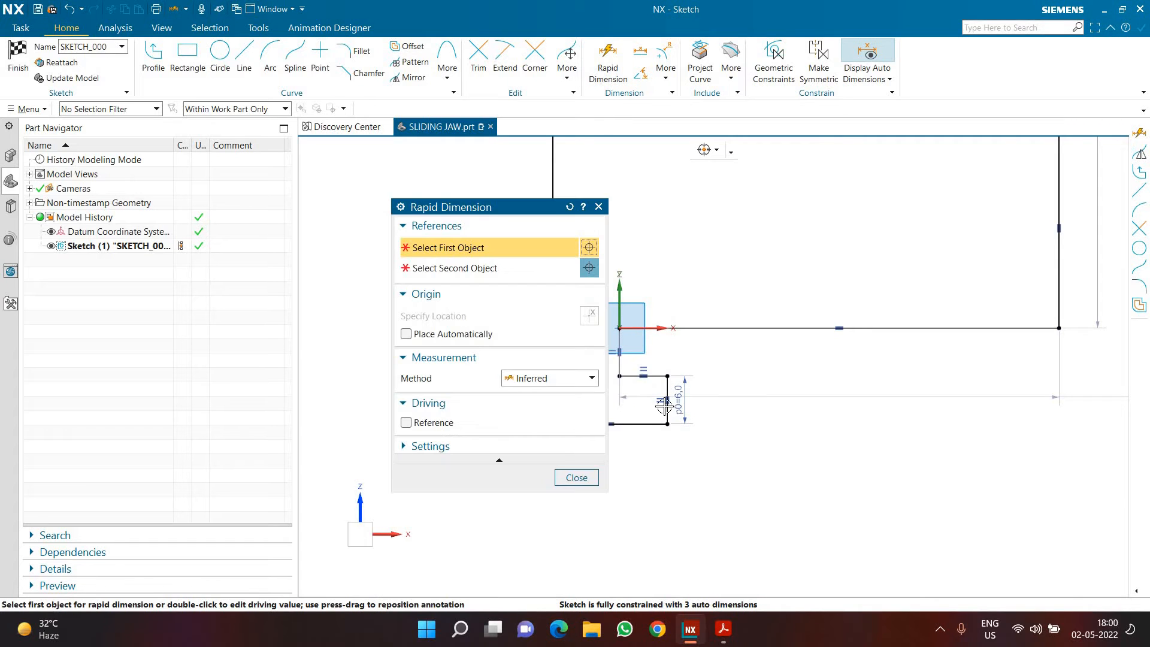
{"action": "scroll", "coordinate": [819, 417], "scroll_direction": "down", "scroll_amount": 2}
{"action": "scroll", "coordinate": [664, 406], "scroll_direction": "up", "scroll_amount": 3}
{"action": "left_click", "coordinate": [692, 437]}
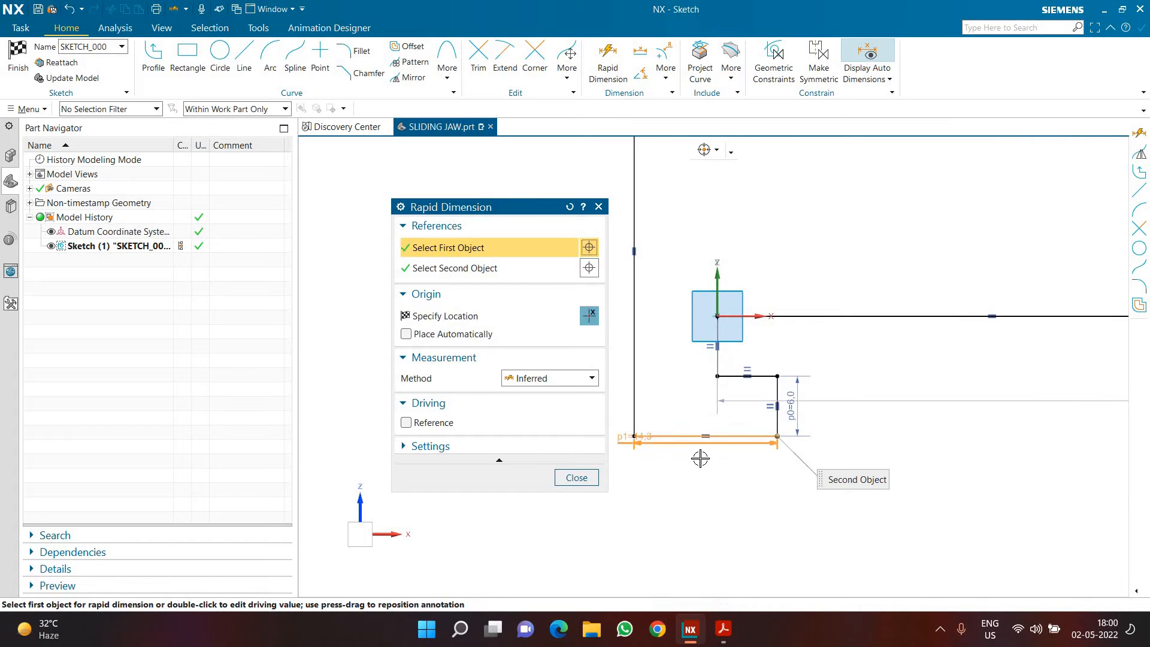
{"action": "left_click", "coordinate": [667, 484]}
{"action": "type", "text": "12"}
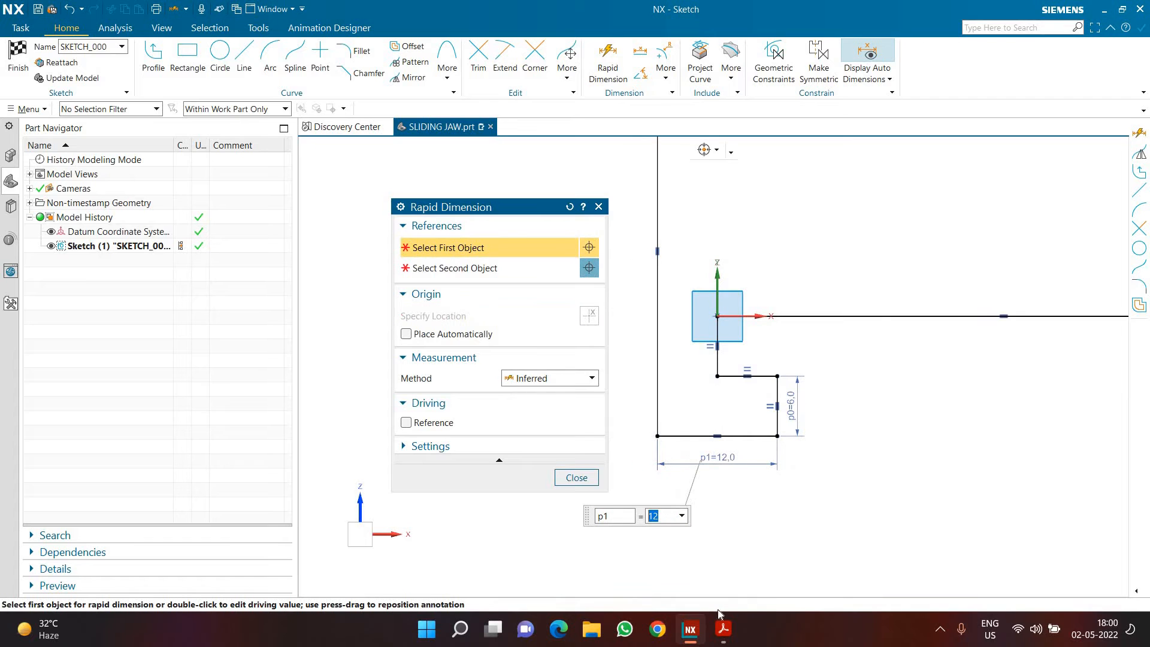
Step: Dimension the profile's long outer vertical edge to an overall height of 44 mm, as given in the PDF drawing
{"action": "left_click", "coordinate": [723, 629]}
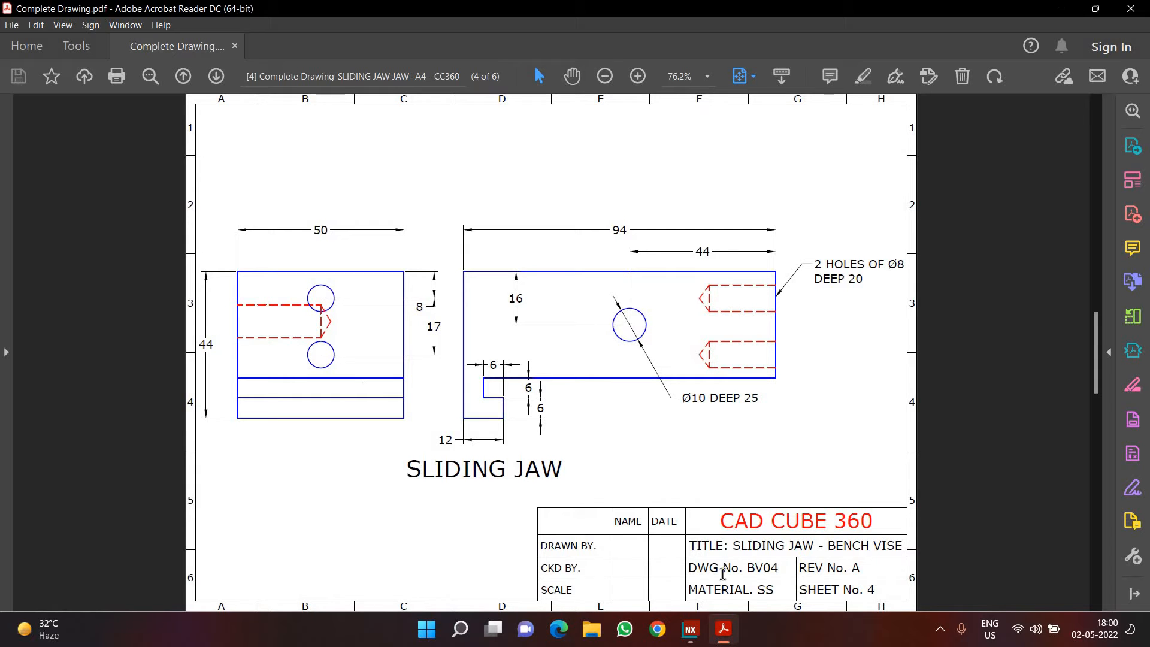
{"action": "left_click", "coordinate": [689, 629]}
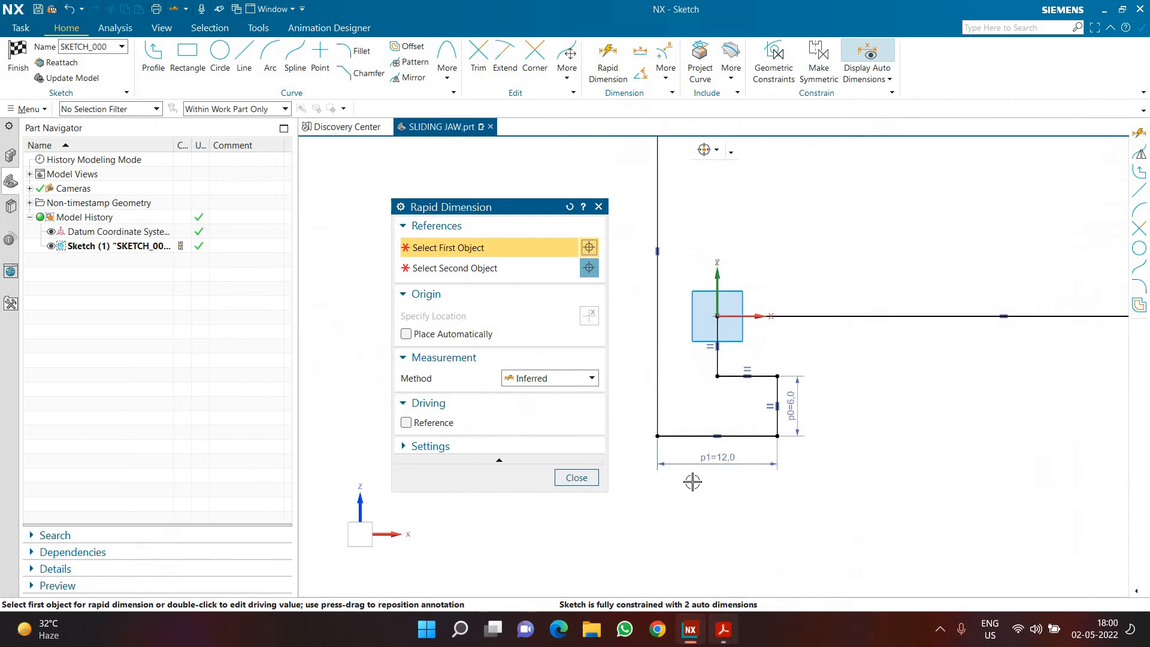
{"action": "left_click", "coordinate": [641, 343]}
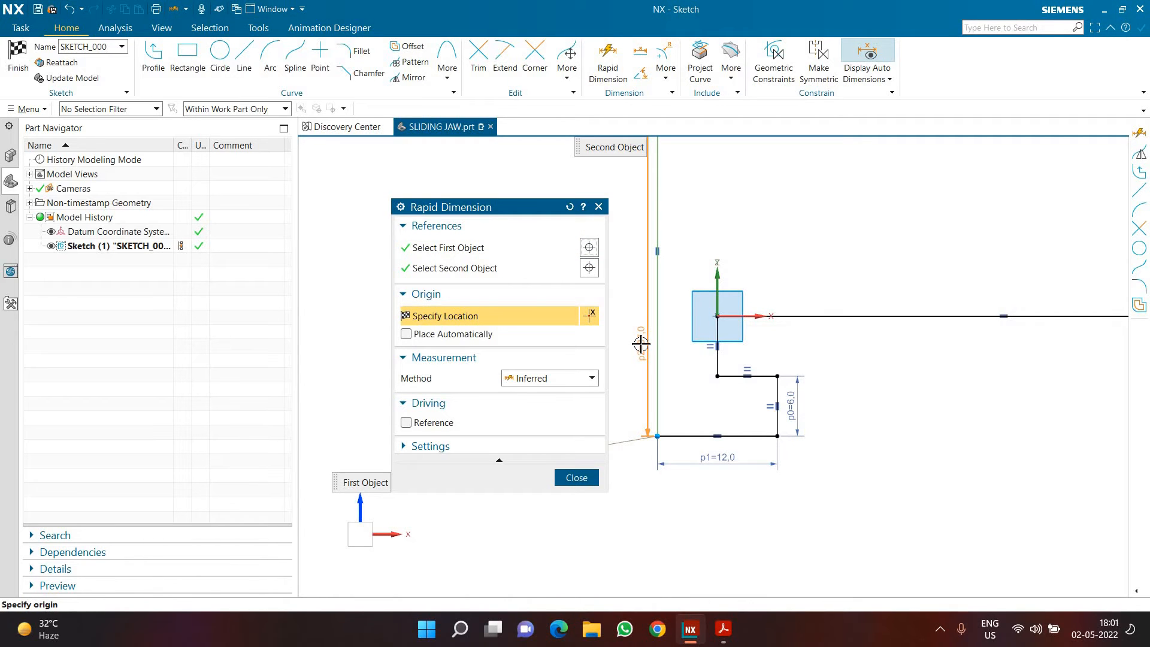
{"action": "left_click", "coordinate": [622, 297]}
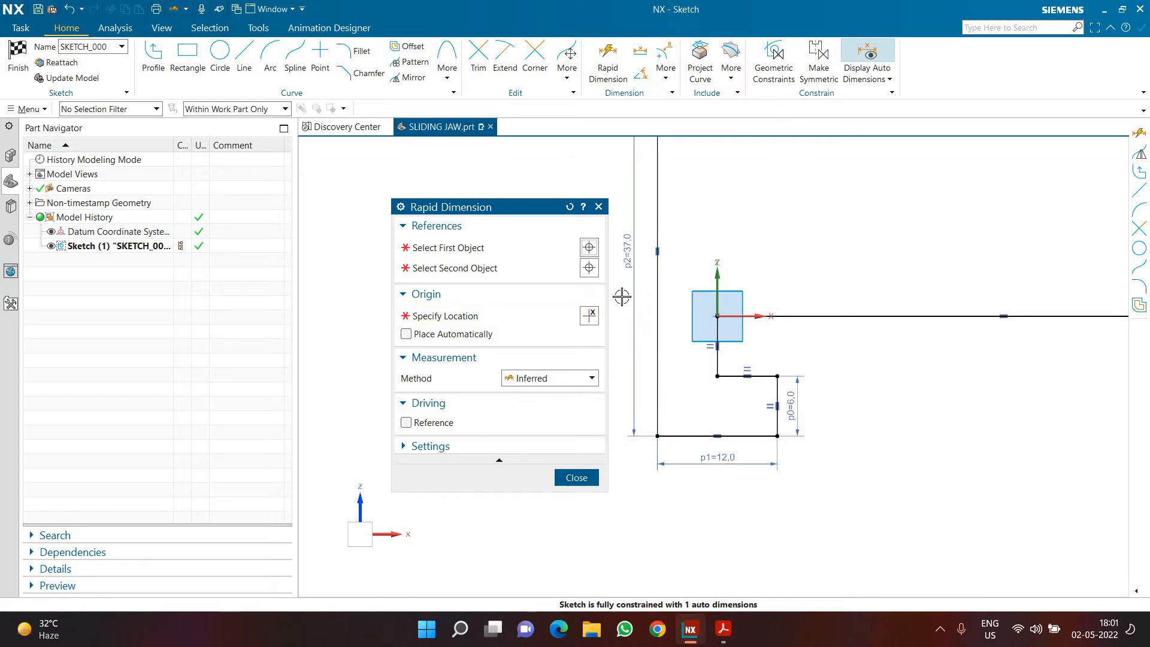
{"action": "type", "text": "44"}
{"action": "key", "text": "Return"}
{"action": "scroll", "coordinate": [735, 402], "scroll_direction": "down", "scroll_amount": 3}
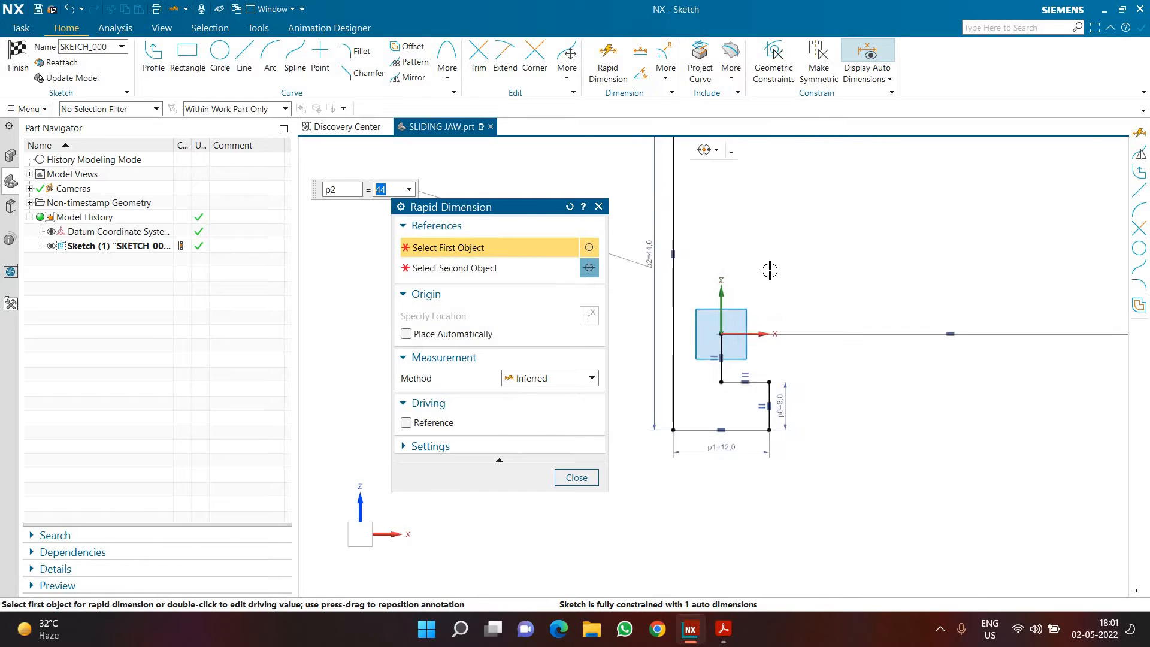
Step: Set the length of the profile's upper horizontal edge to 94 mm and finish the sketch
{"action": "left_click", "coordinate": [721, 630]}
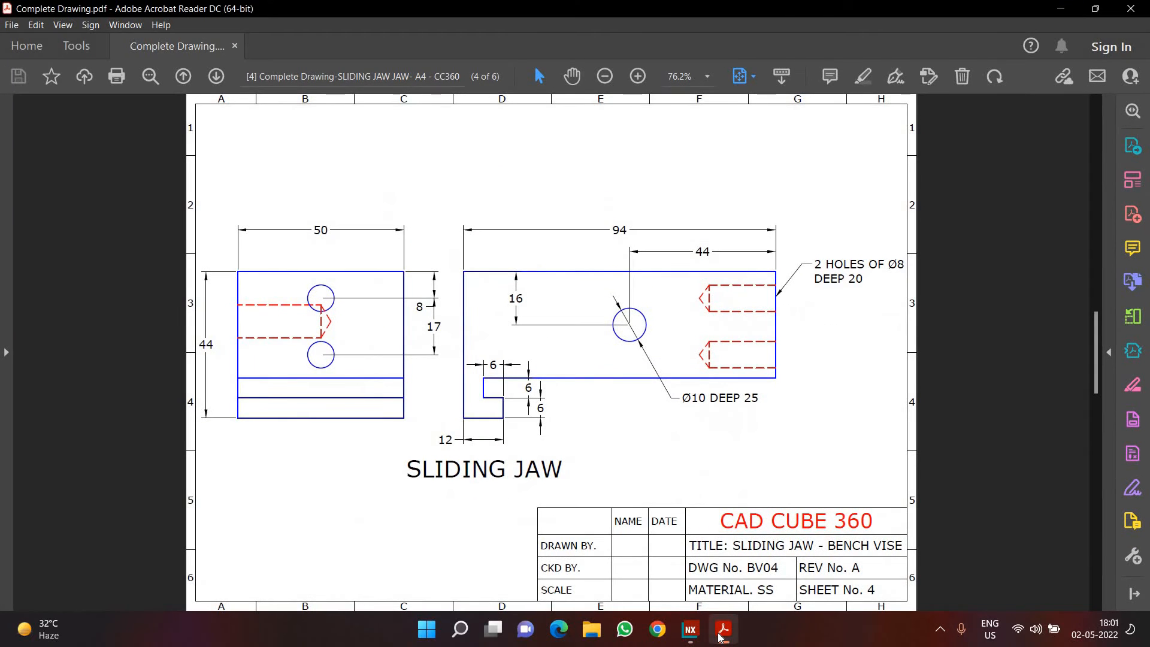
{"action": "key", "text": "alt+Tab"}
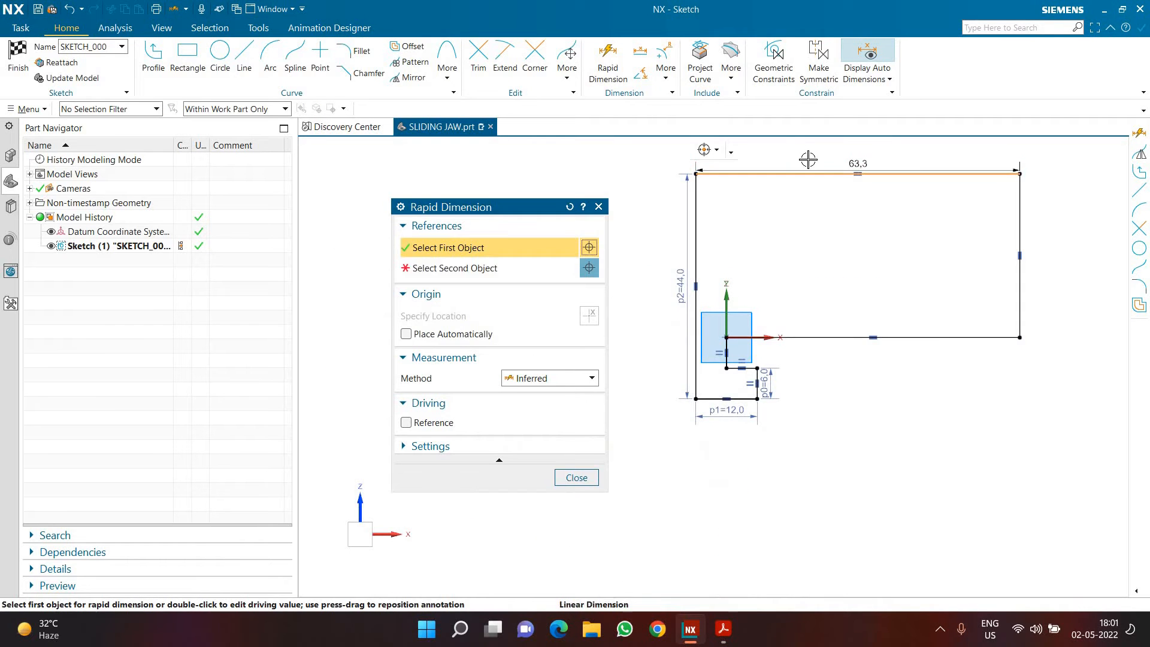
{"action": "left_click", "coordinate": [811, 169]}
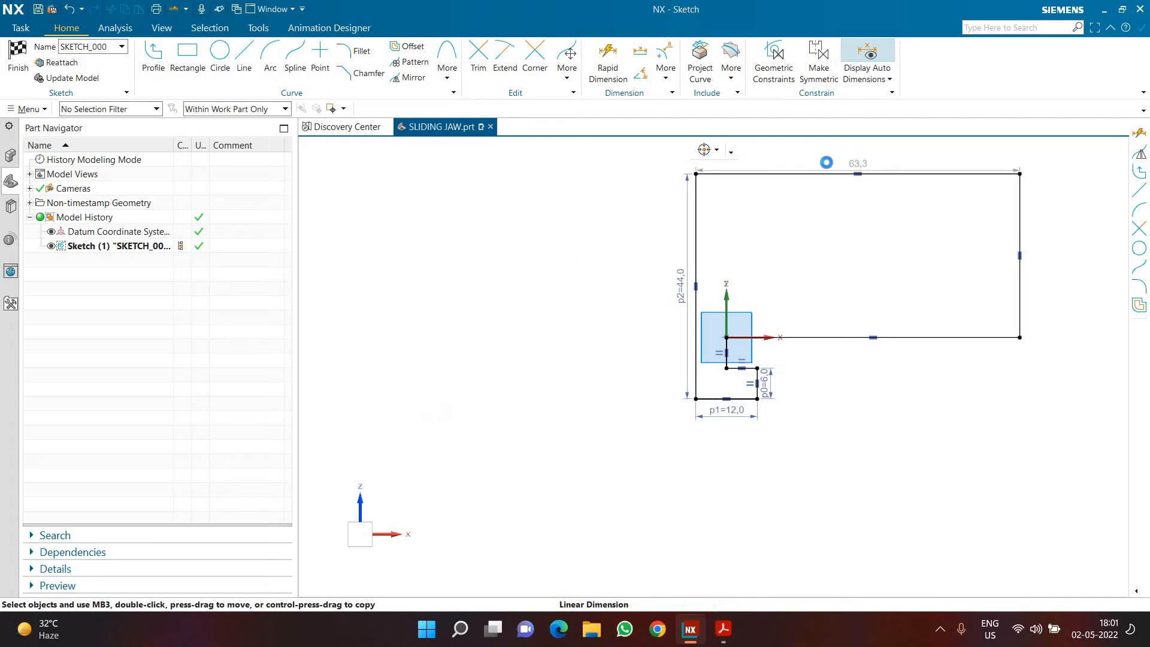
{"action": "type", "text": "94"}
{"action": "key", "text": "Return"}
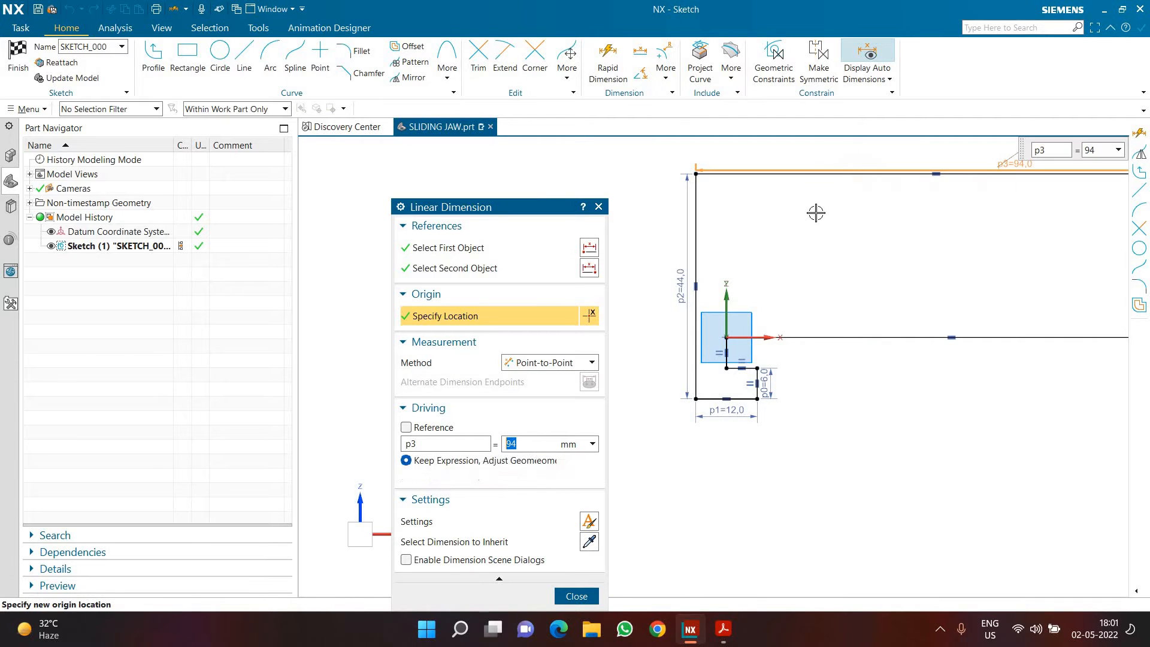
{"action": "key", "text": "Escape"}
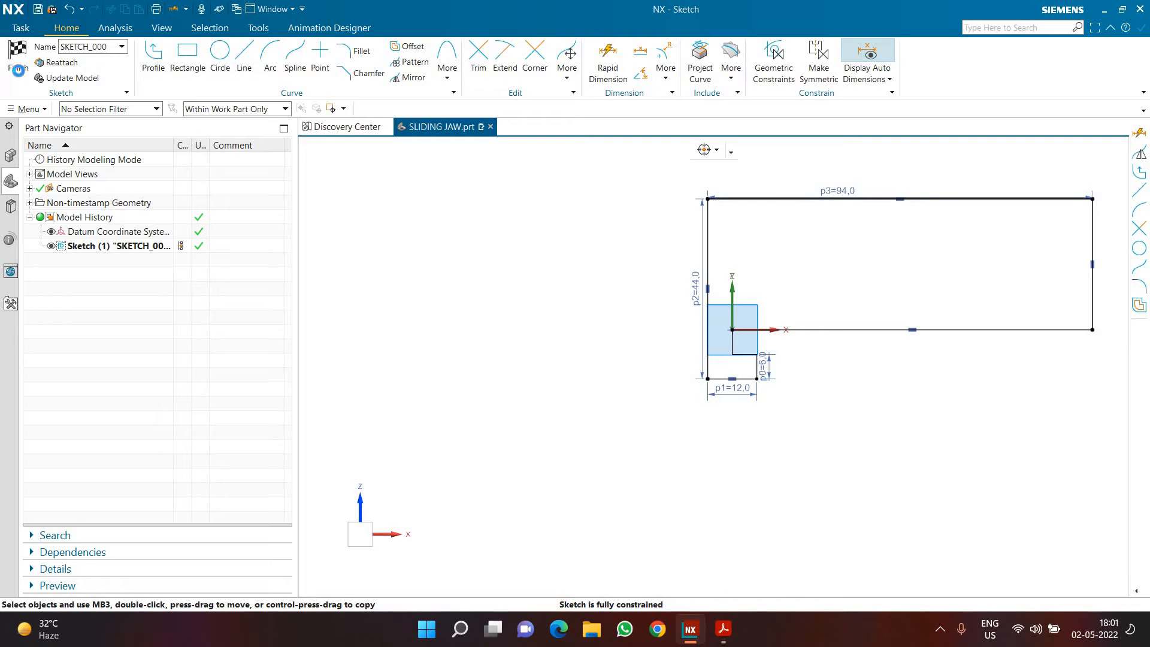
{"action": "left_click", "coordinate": [18, 66]}
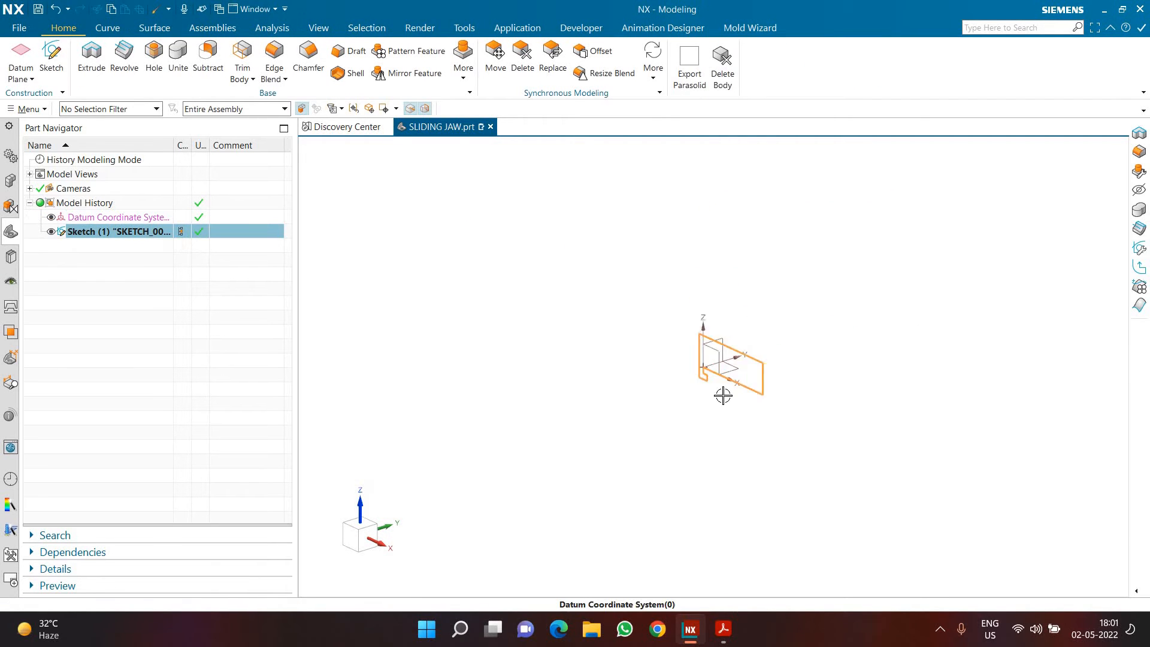
Step: Extrude the side profile as a solid with a symmetric width of 50 mm
{"action": "key", "text": "x"}
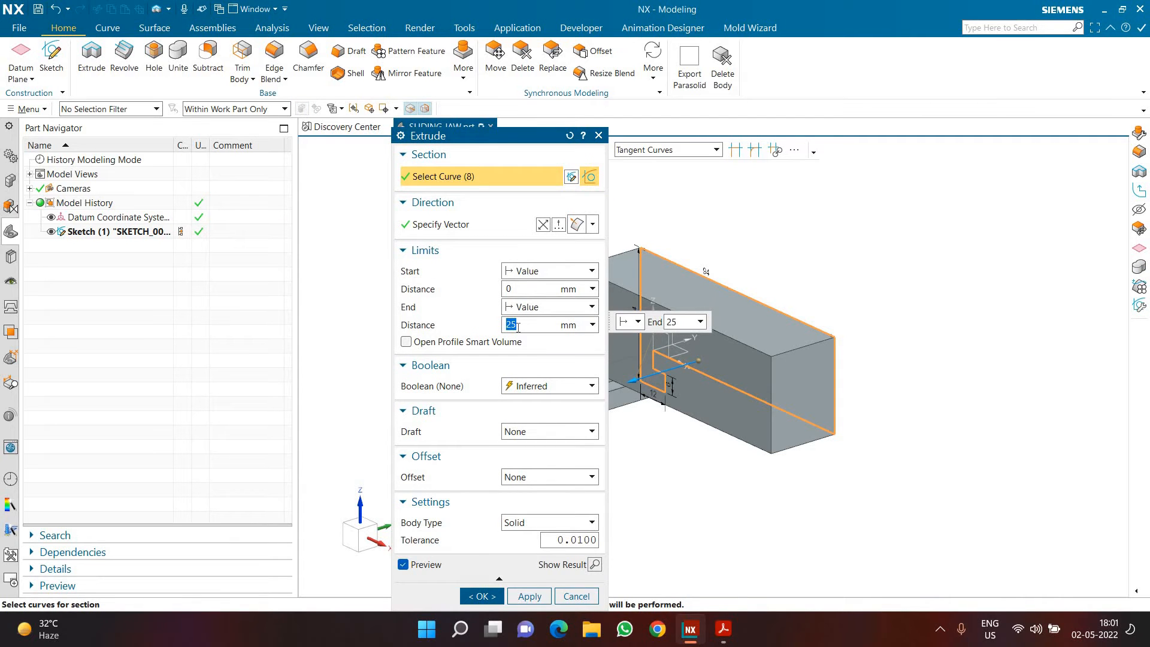
{"action": "left_click", "coordinate": [723, 628]}
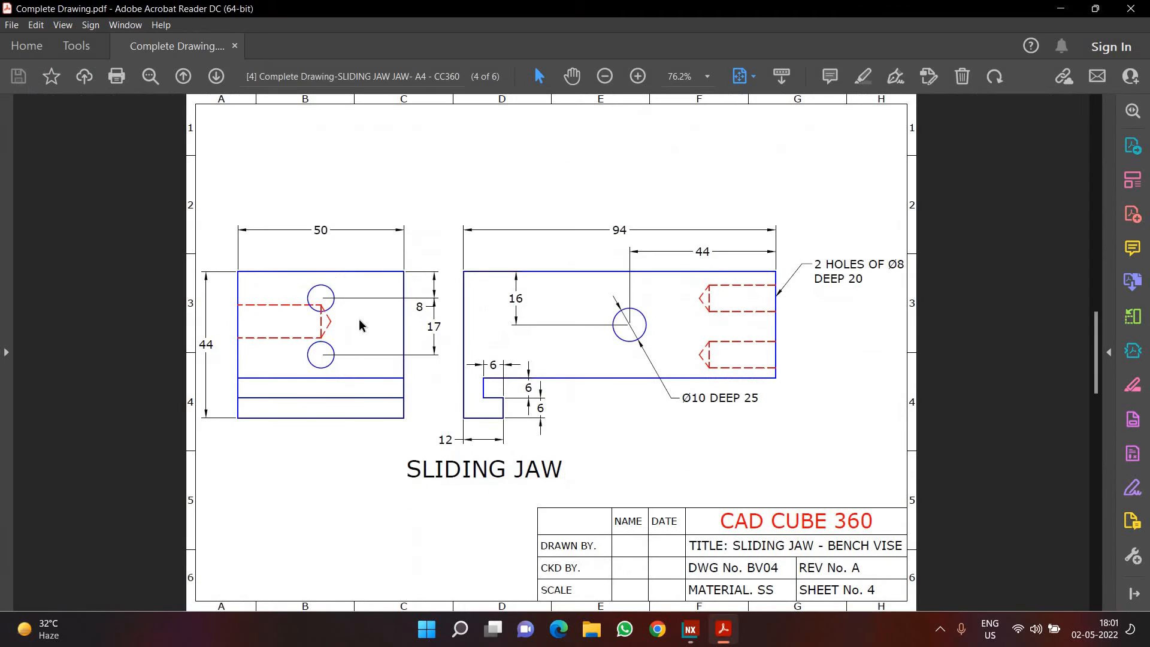
{"action": "left_click", "coordinate": [690, 634]}
{"action": "left_click", "coordinate": [526, 307]}
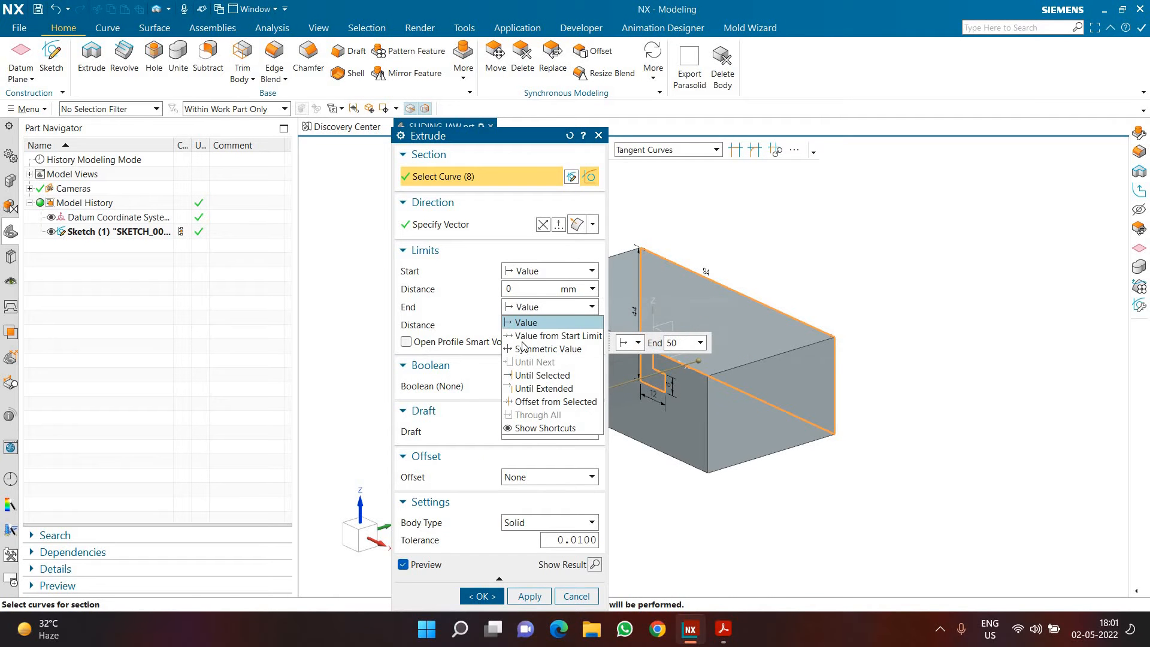
{"action": "left_click", "coordinate": [527, 348]}
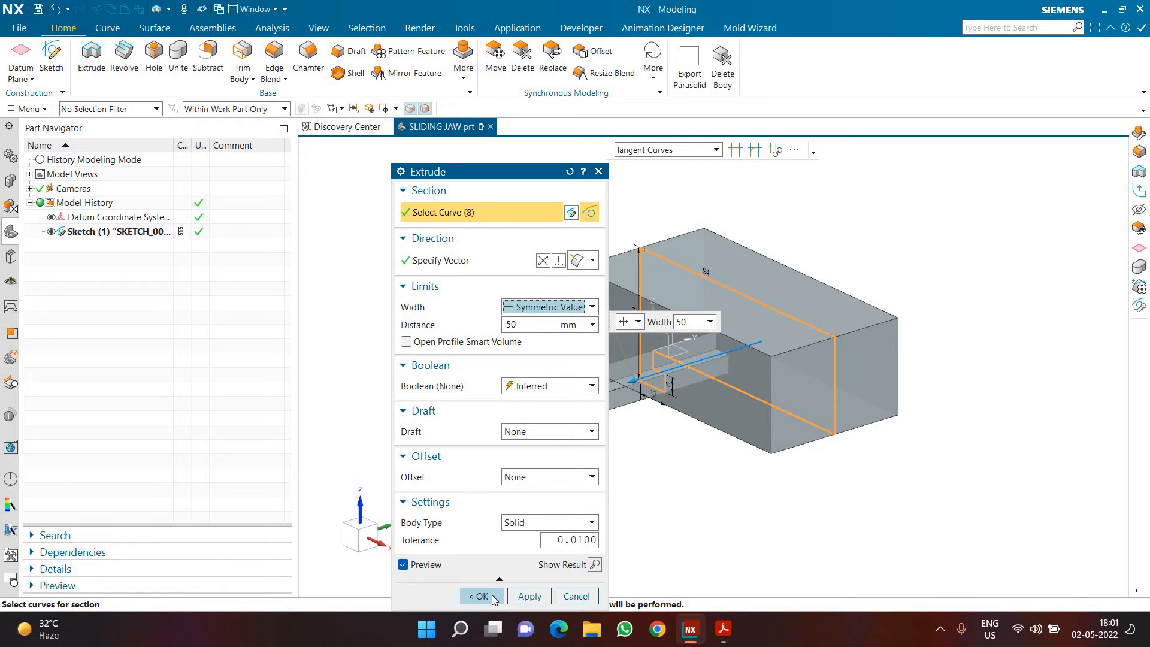
{"action": "left_click", "coordinate": [491, 595]}
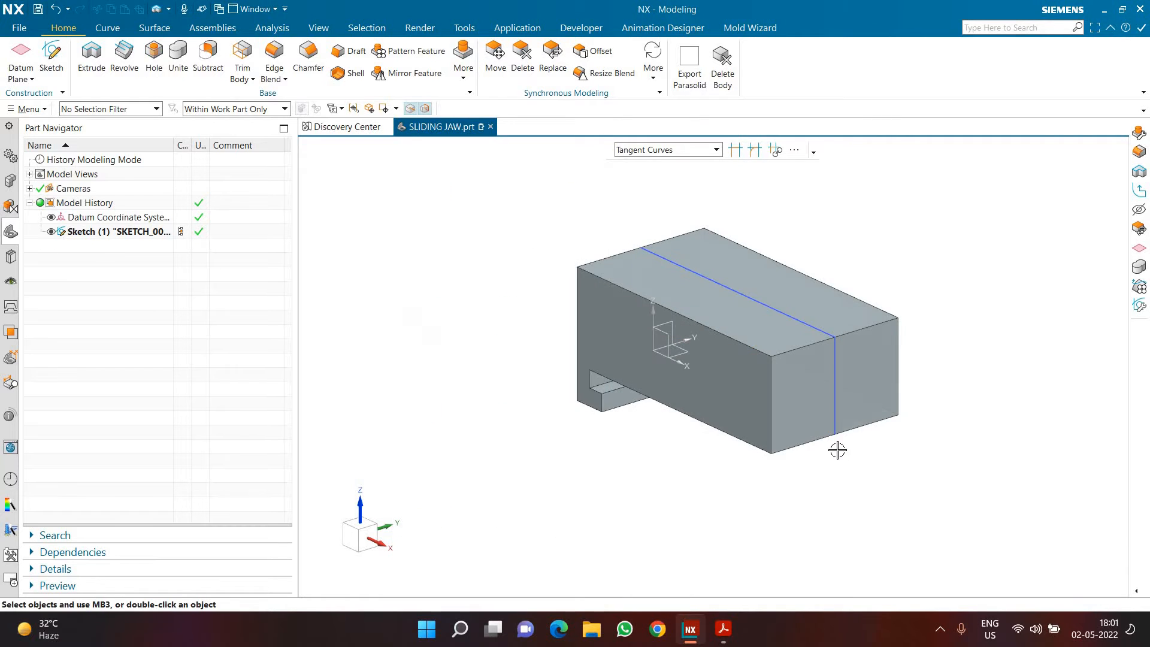
Step: Hide the side profile sketch so that only the extruded body and the datum coordinate system are shown
{"action": "left_click", "coordinate": [868, 343]}
{"action": "left_click", "coordinate": [452, 269]}
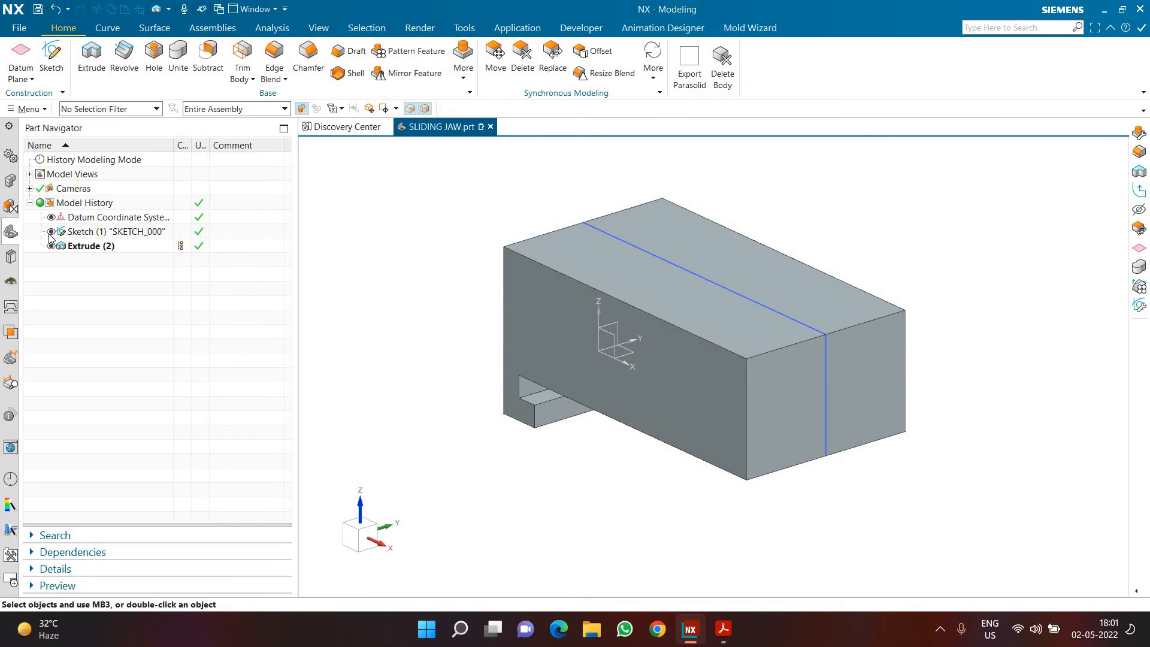
{"action": "left_click", "coordinate": [51, 231]}
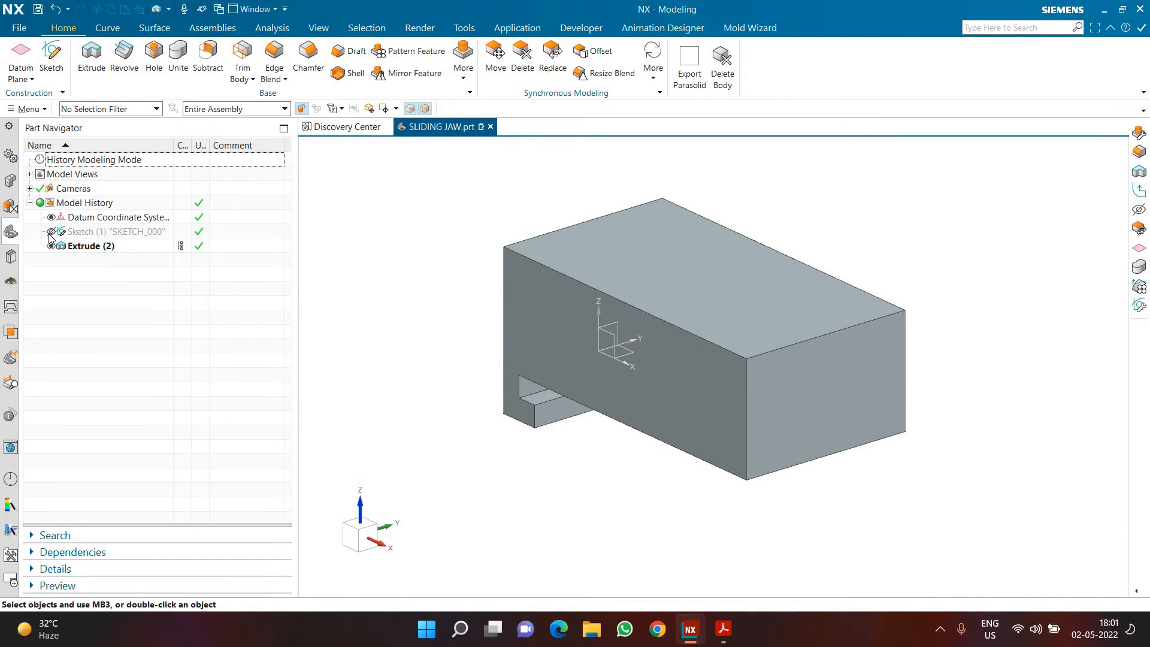
Step: Check the side hole's position in the PDF drawing and create a sketch on the body's long front side face
{"action": "left_click", "coordinate": [723, 628]}
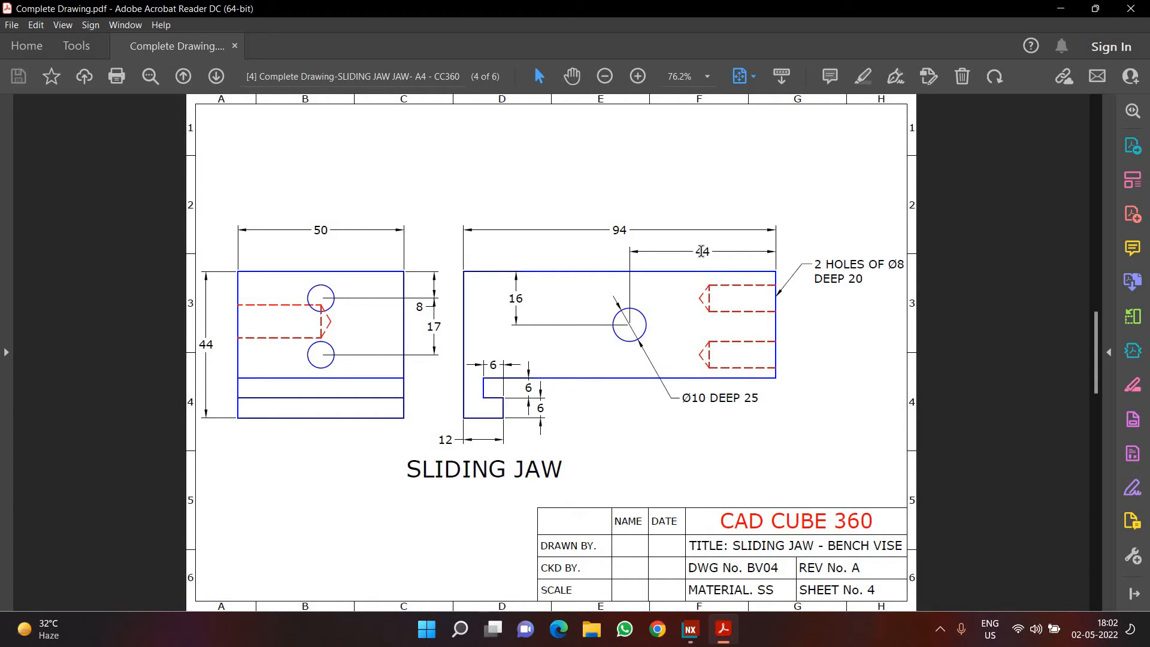
{"action": "left_click", "coordinate": [704, 628]}
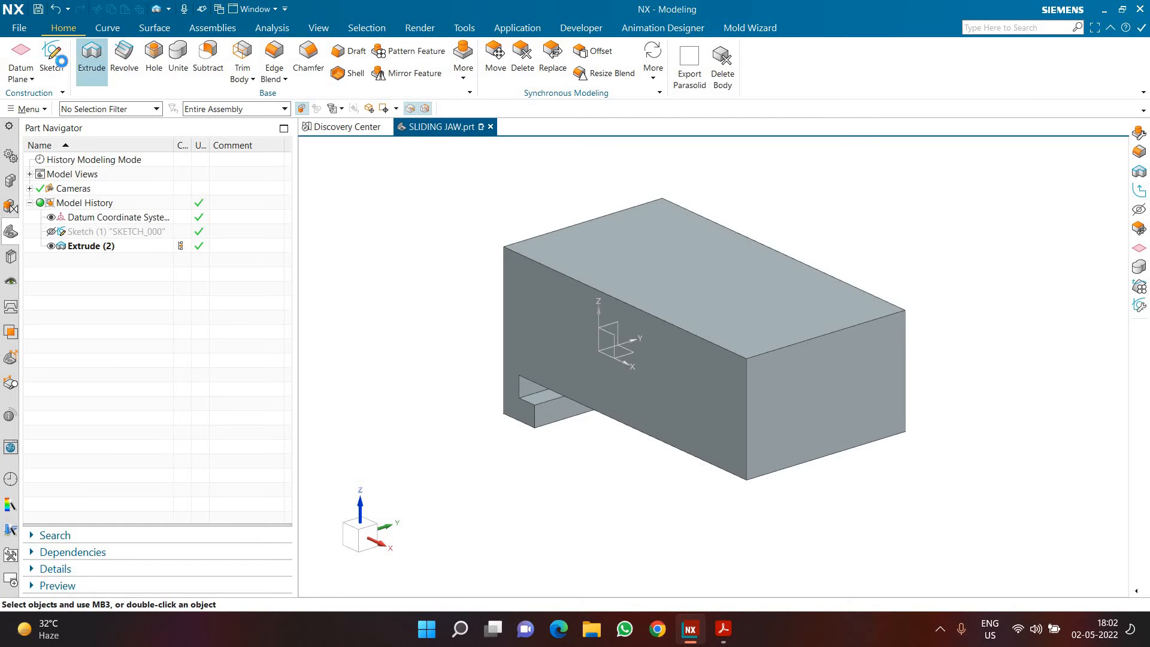
{"action": "left_click", "coordinate": [608, 400]}
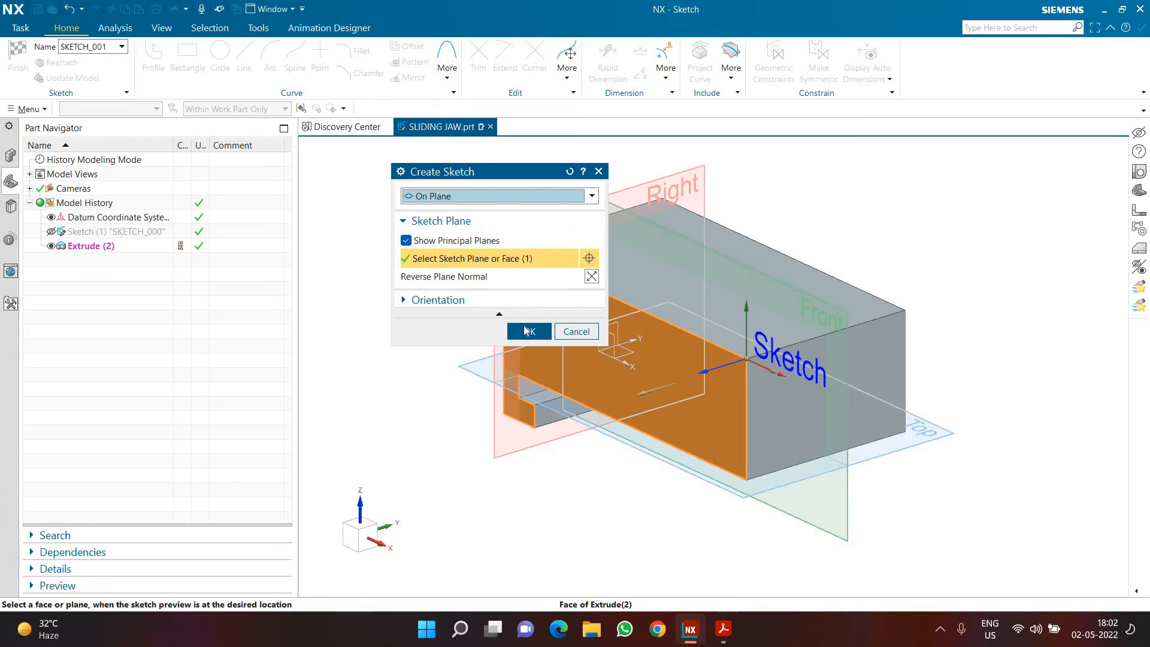
{"action": "left_click", "coordinate": [528, 330]}
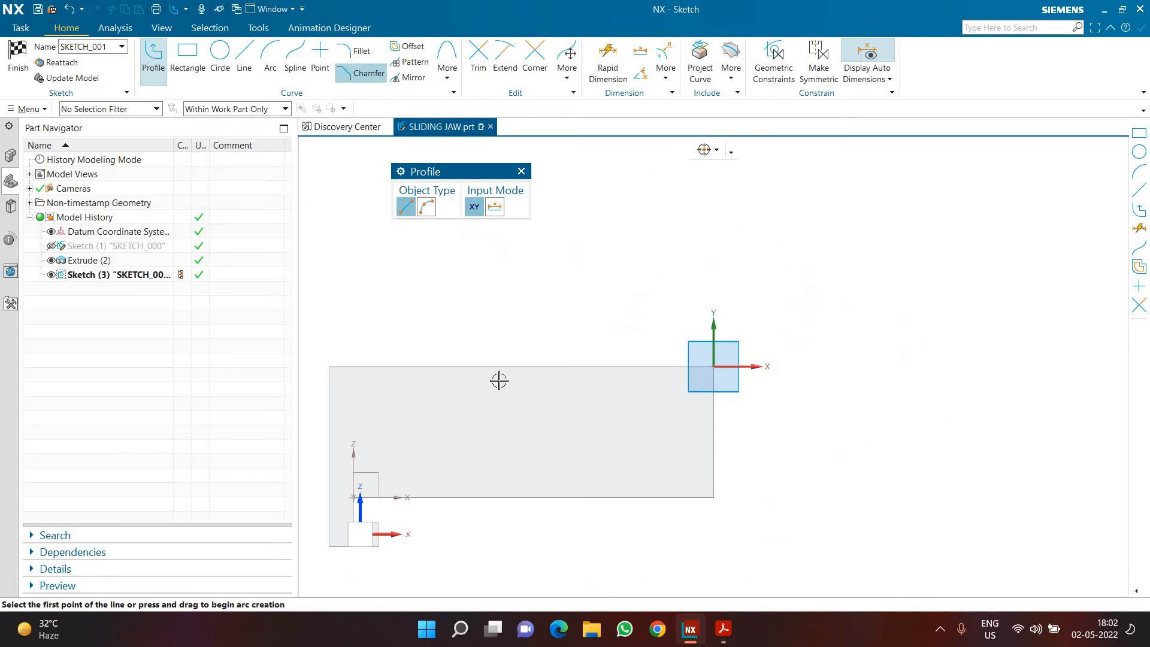
Step: Place a sketch point on the side face and set its horizontal distance from the vertical sketch axis to 44 mm
{"action": "left_click", "coordinate": [319, 55]}
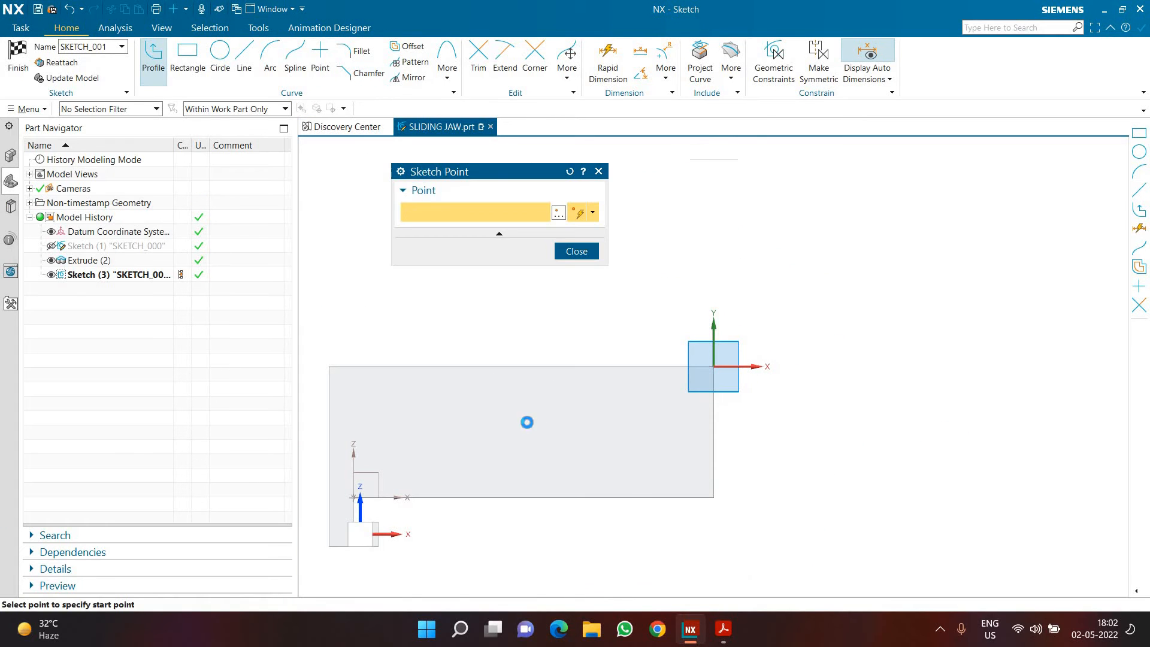
{"action": "key", "text": "Escape"}
{"action": "double_click", "coordinate": [621, 402]}
{"action": "type", "text": "44"}
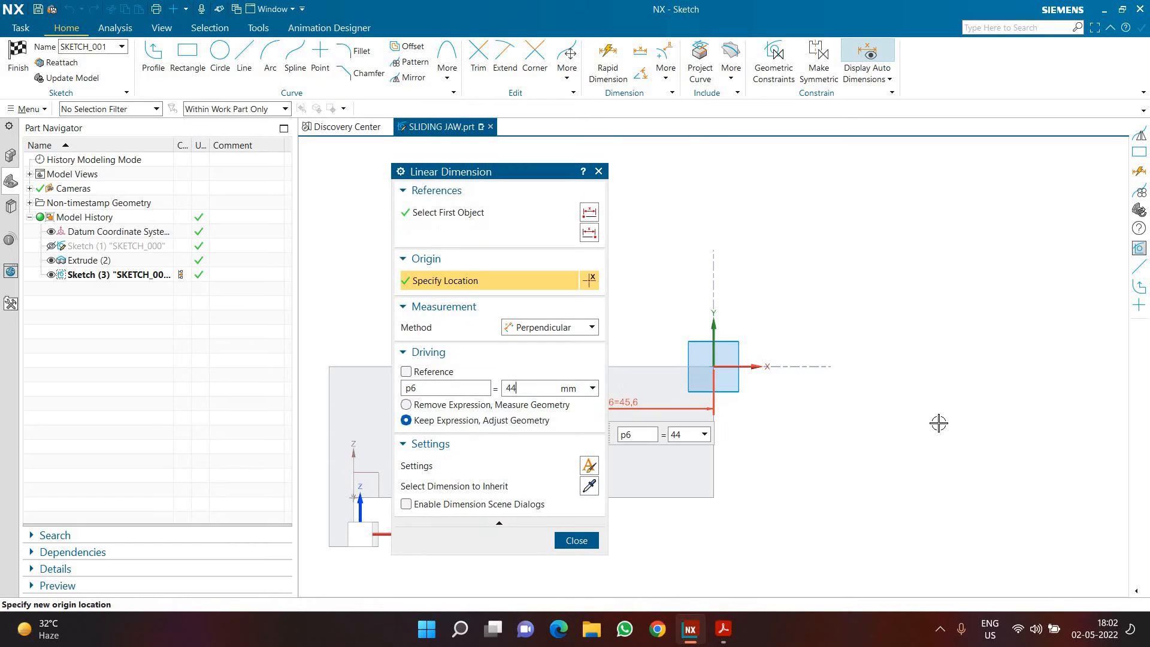
{"action": "key", "text": "Return"}
Step: Set the point's vertical distance from the face's upper edge to 16 mm and finish the sketch
{"action": "scroll", "coordinate": [940, 422], "scroll_direction": "down", "scroll_amount": 2}
{"action": "double_click", "coordinate": [671, 400]}
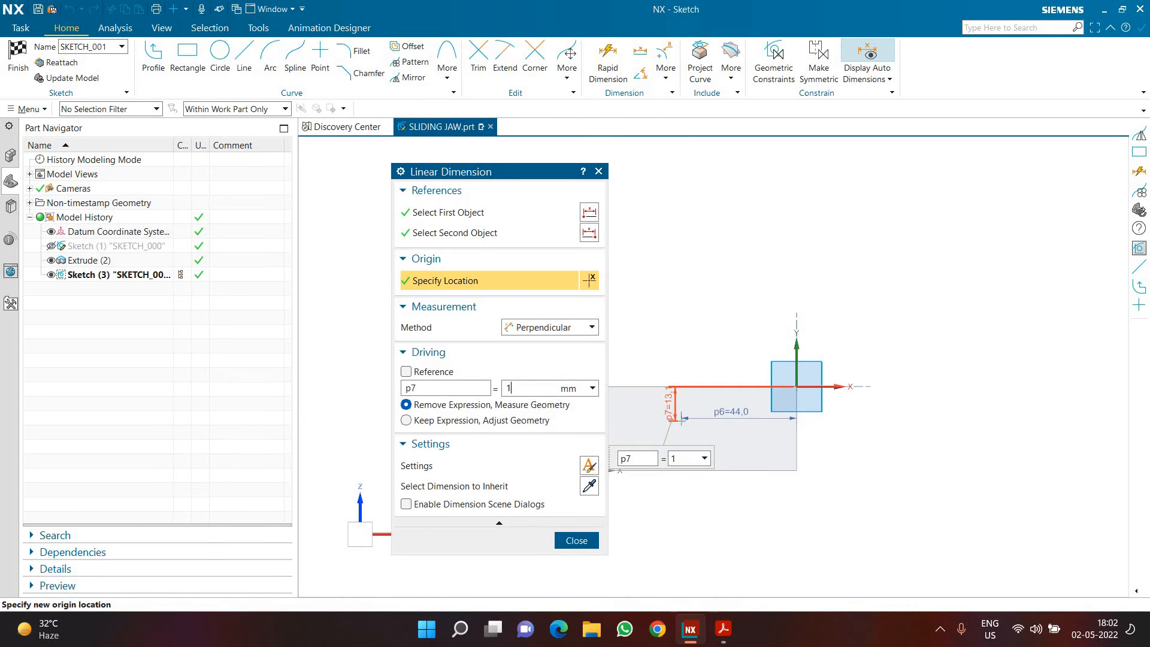
{"action": "type", "text": "16"}
{"action": "key", "text": "Return"}
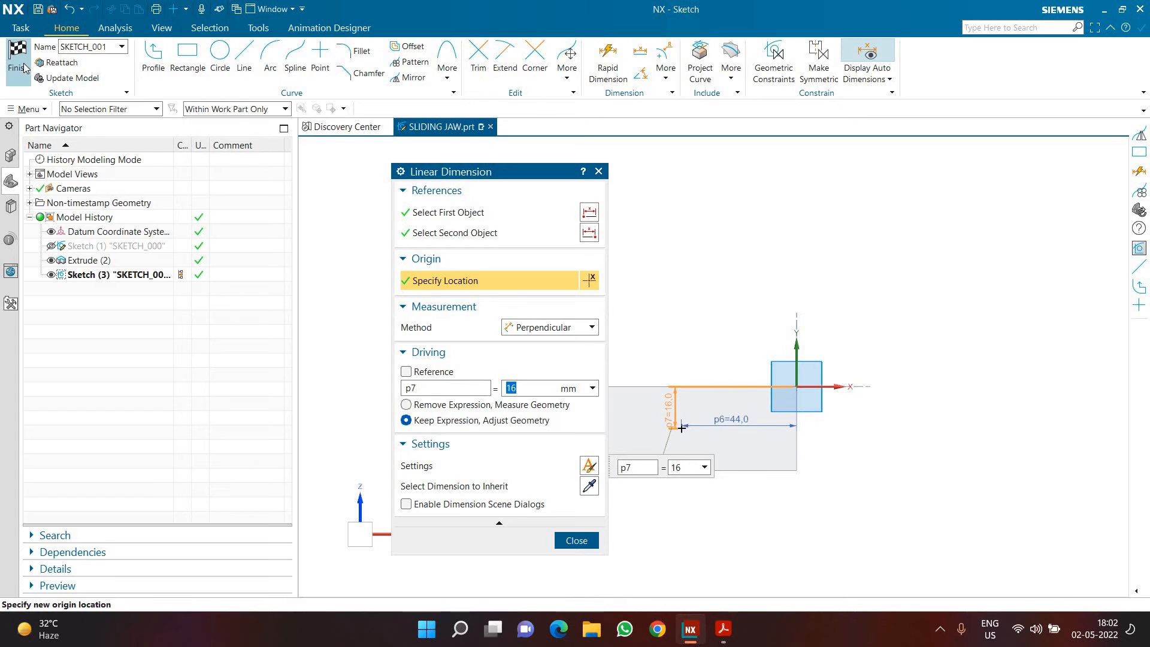
{"action": "left_click", "coordinate": [27, 65]}
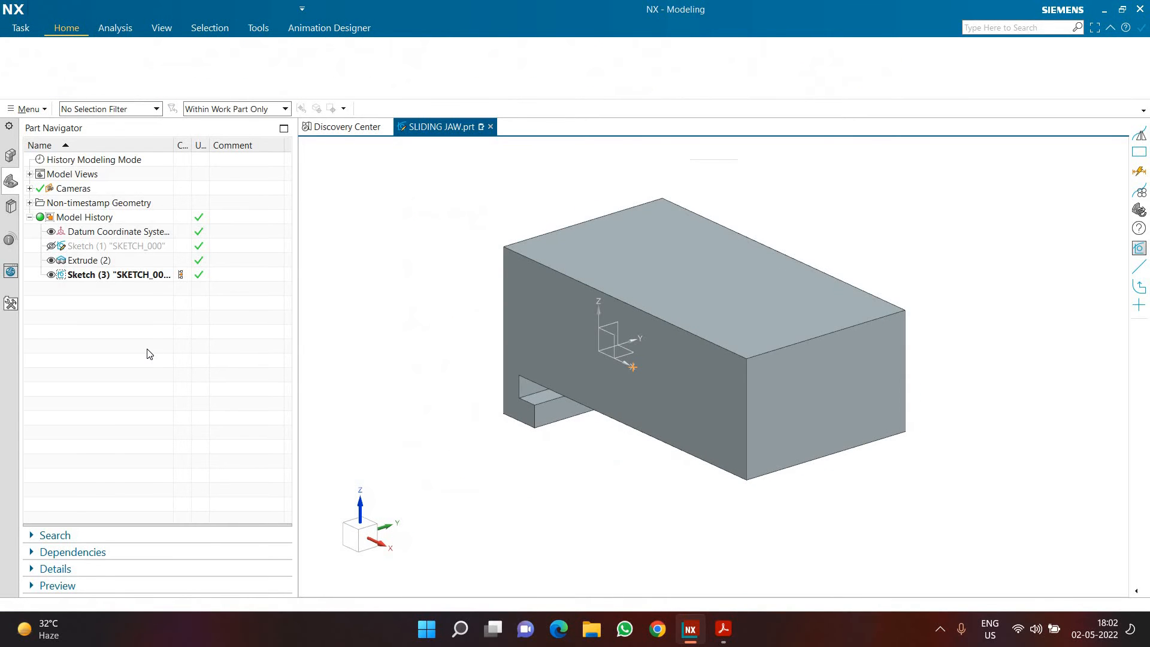
Step: Create a sketch on the body's end face opposite the hook and check the two-hole layout in the PDF drawing
{"action": "left_click", "coordinate": [52, 57]}
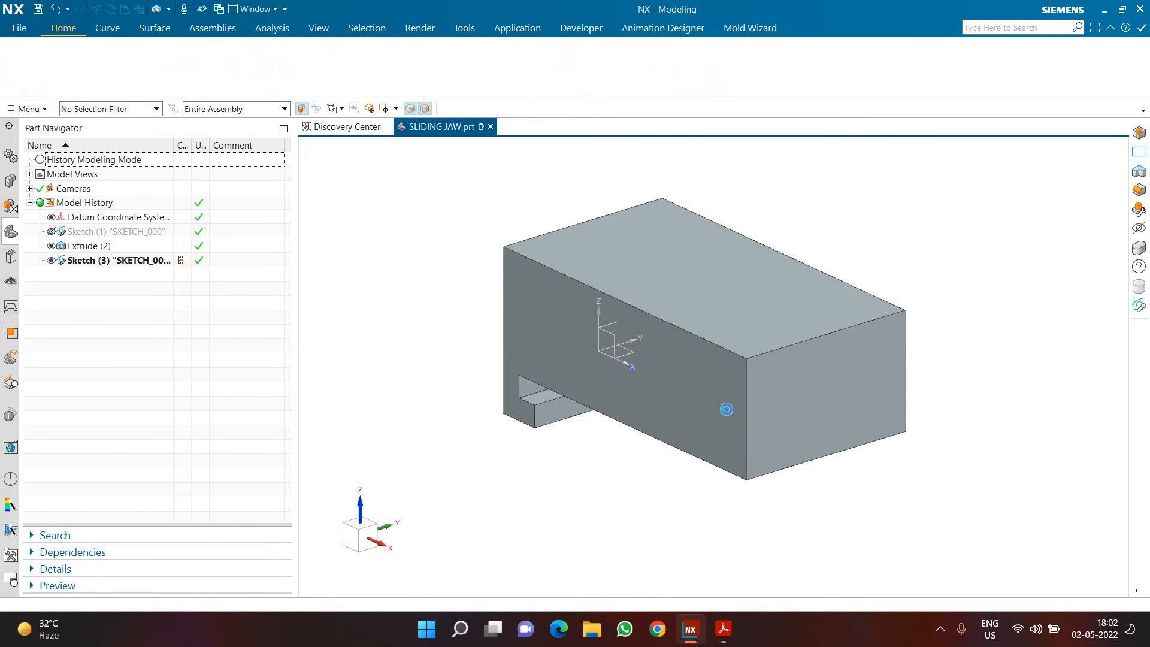
{"action": "left_click", "coordinate": [812, 400]}
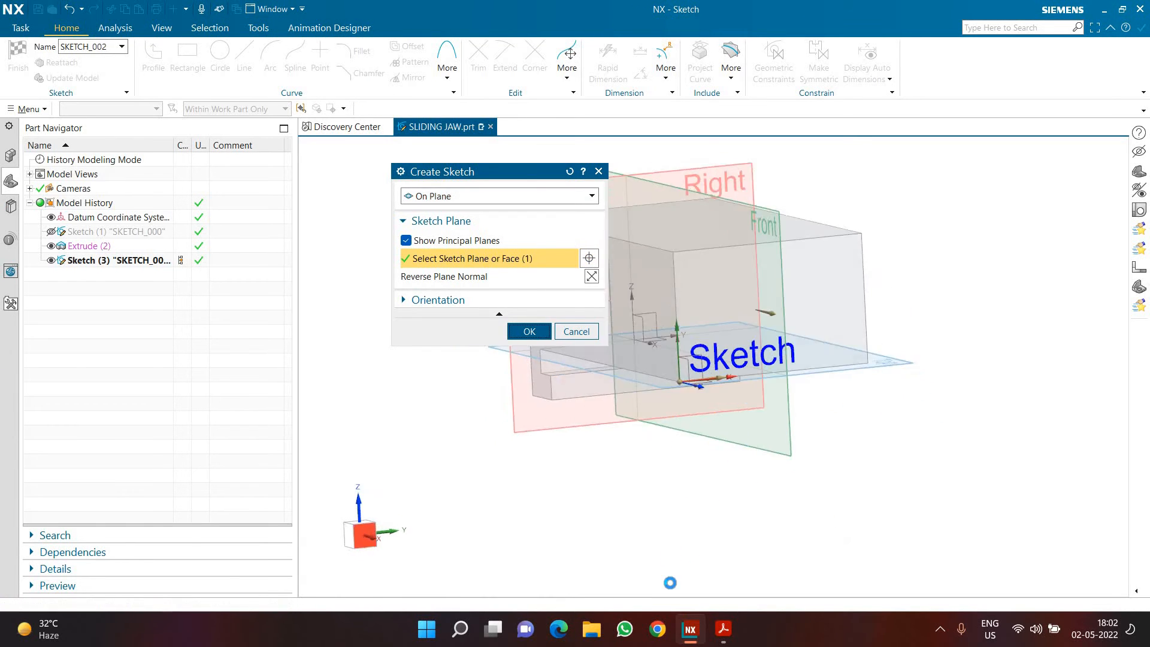
{"action": "left_click", "coordinate": [723, 628]}
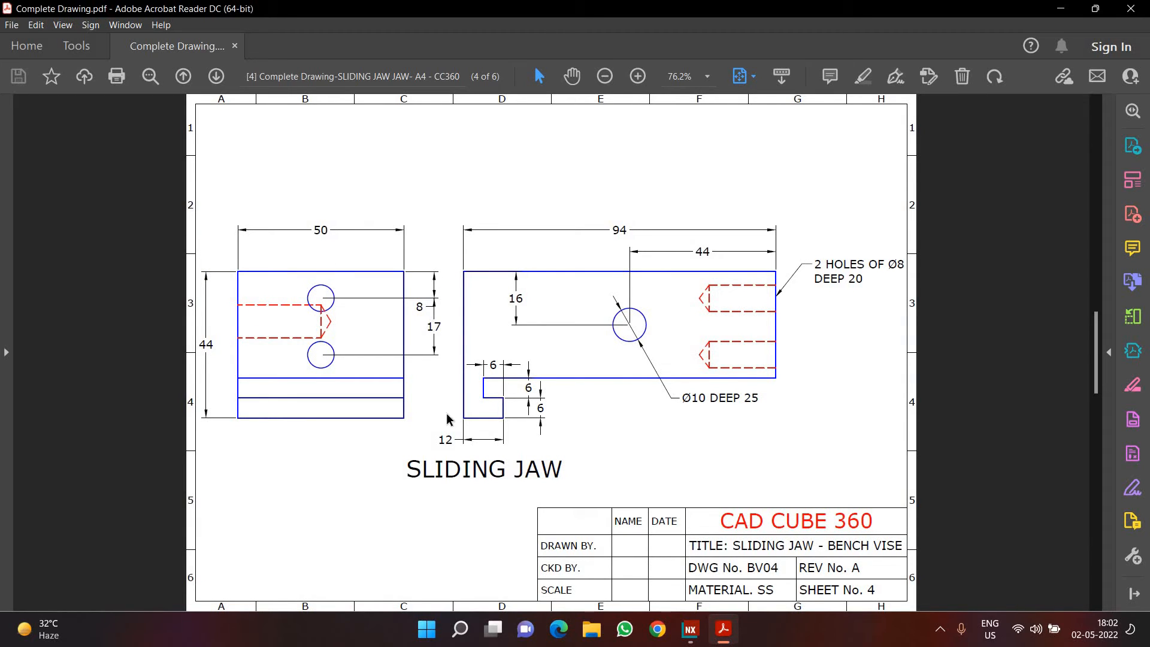
{"action": "left_click", "coordinate": [690, 628]}
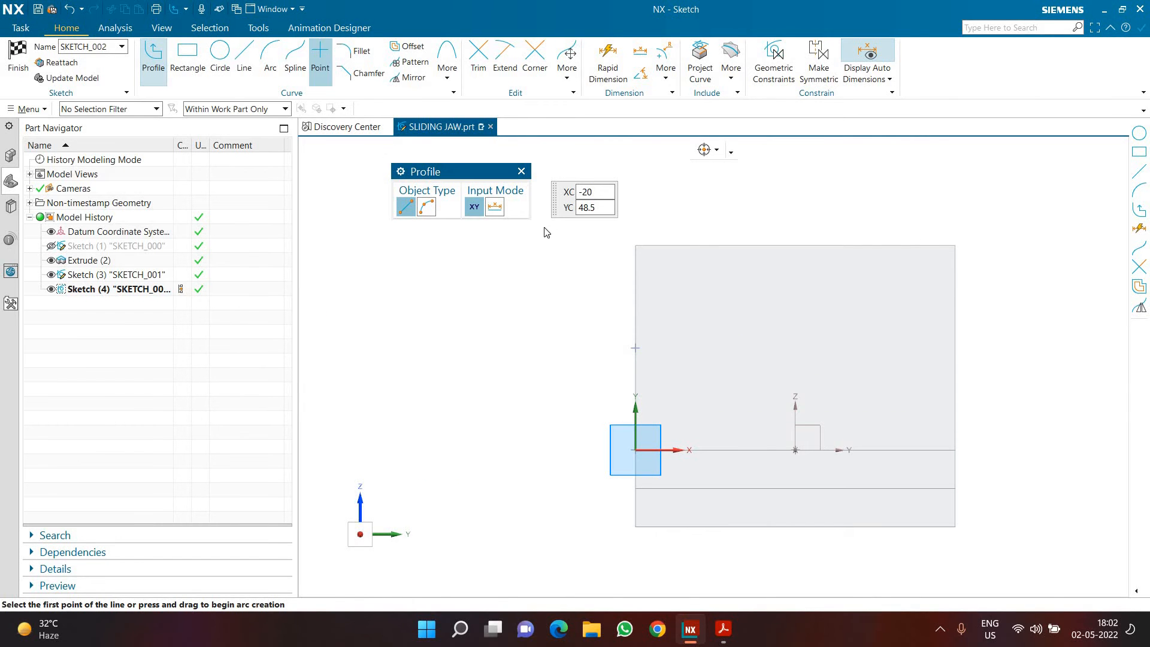
Step: Draw a vertical line about 9.5 mm long on the end face and align its upper endpoint vertically with the upper edge's midpoint
{"action": "left_click", "coordinate": [320, 57]}
{"action": "left_click", "coordinate": [242, 60]}
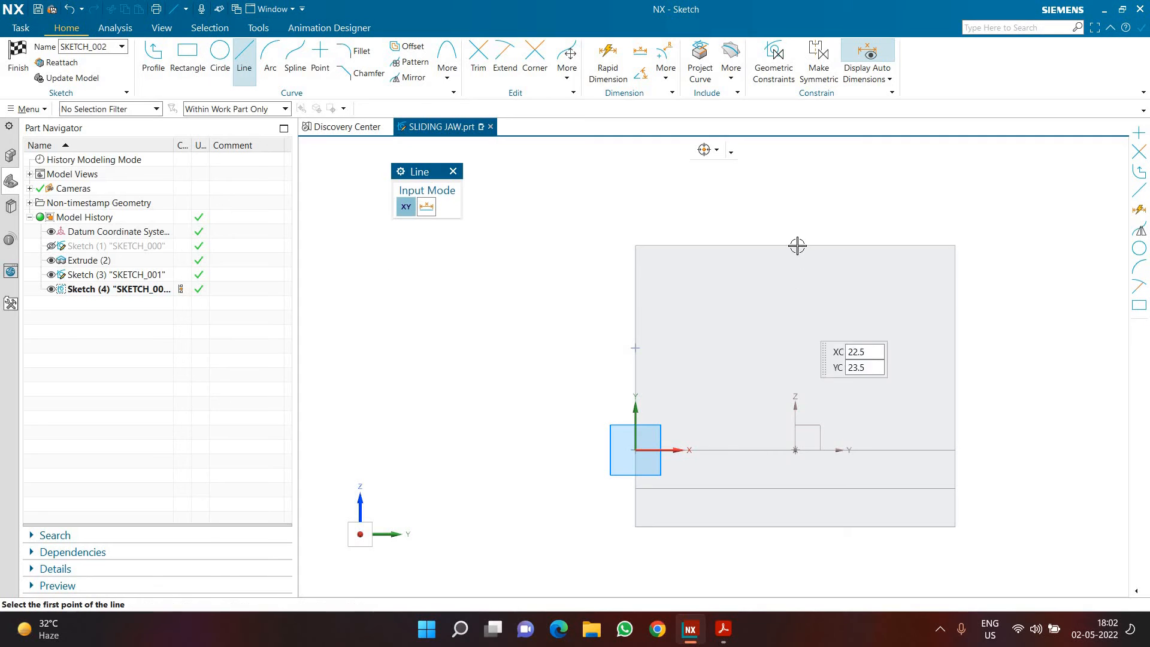
{"action": "left_click", "coordinate": [795, 292]}
{"action": "left_click", "coordinate": [795, 352]}
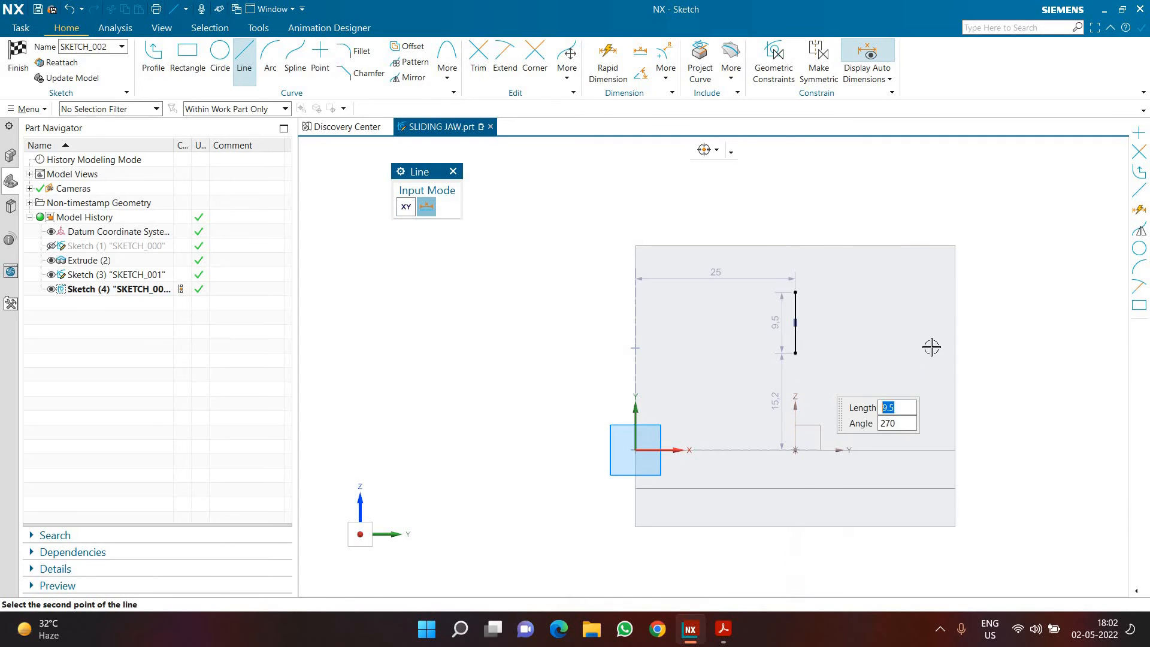
{"action": "key", "text": "Escape"}
{"action": "left_click", "coordinate": [797, 246]}
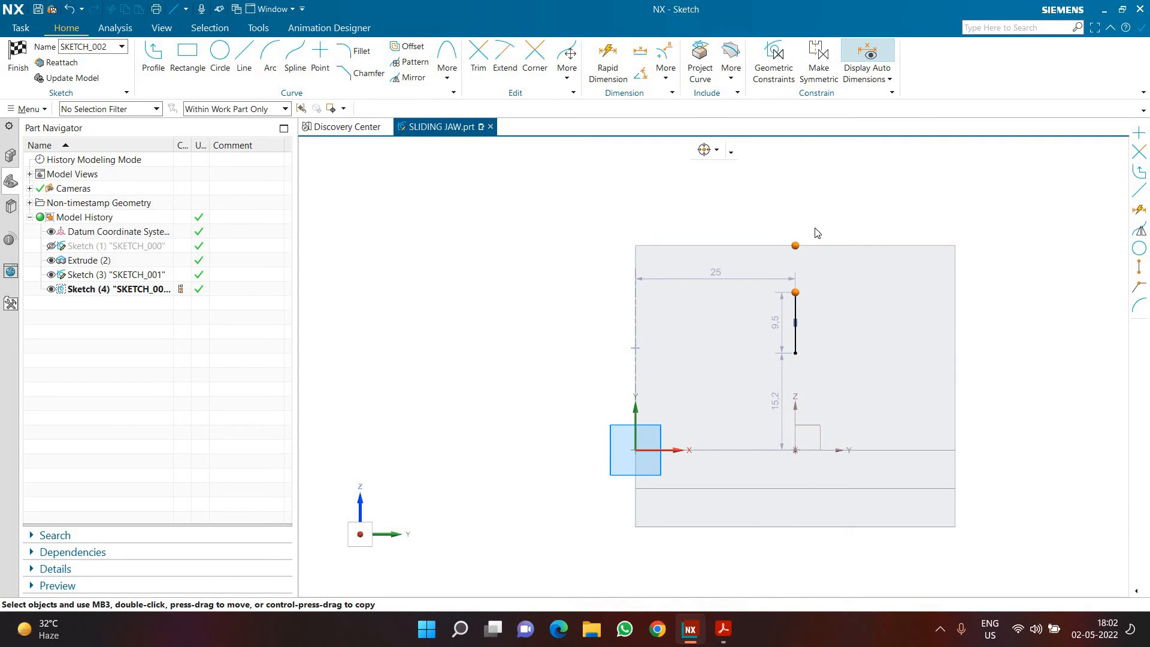
{"action": "left_click", "coordinate": [858, 227]}
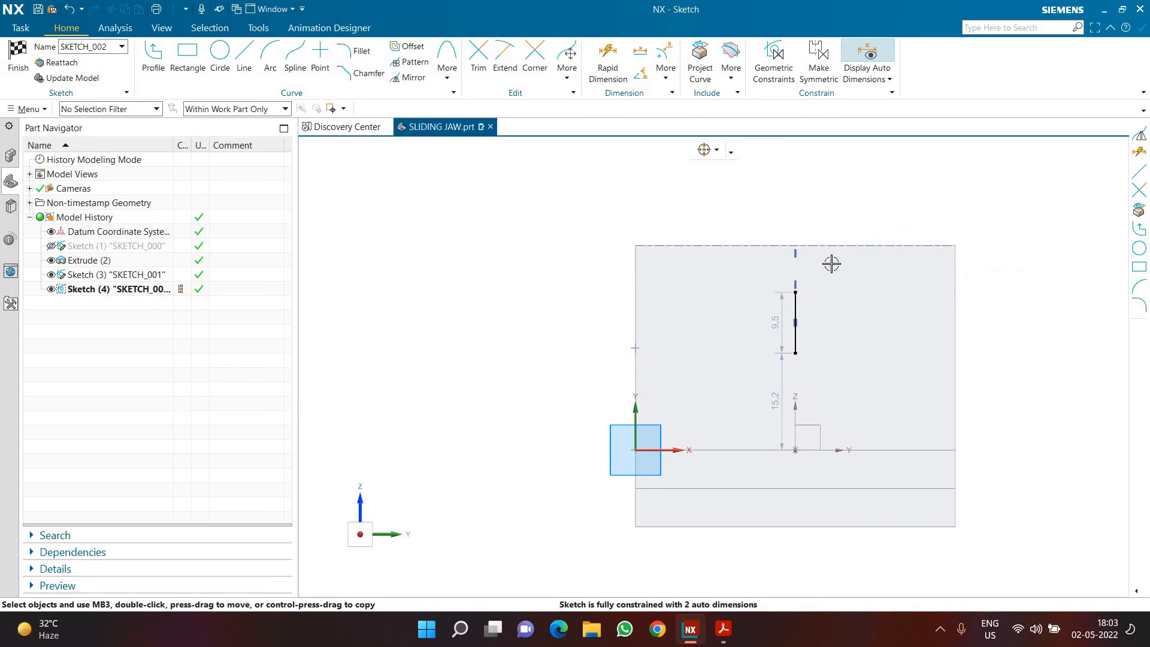
Step: Dimension the vertical distance from the end face's upper edge midpoint to the line's upper endpoint and set it to 8 mm
{"action": "left_click", "coordinate": [626, 81]}
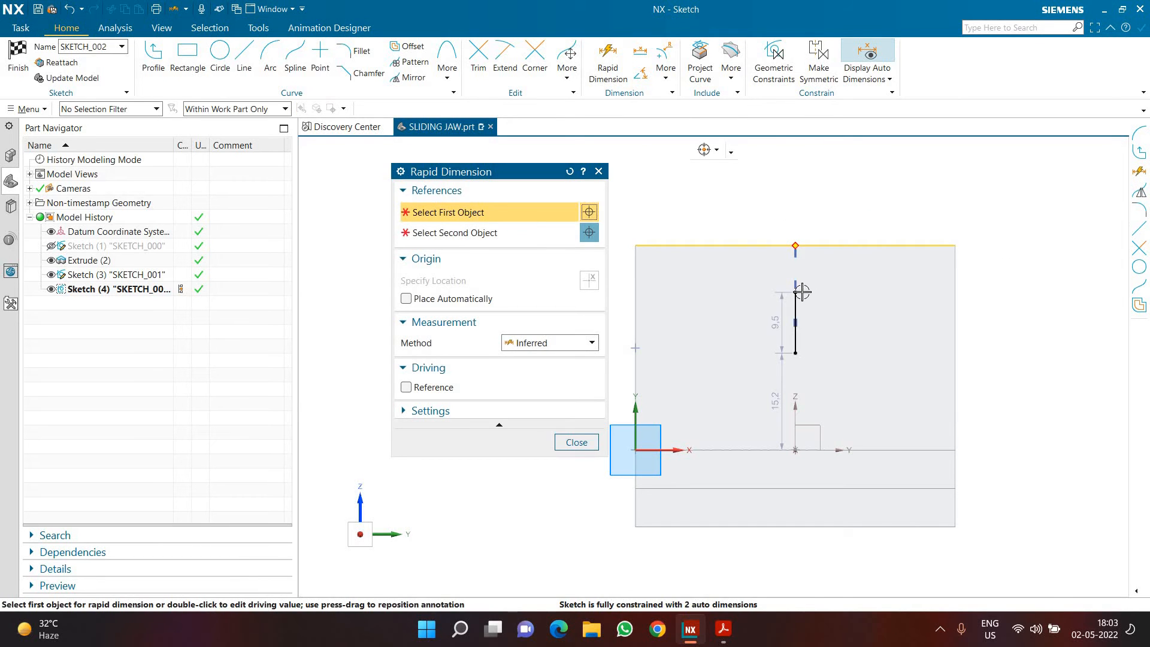
{"action": "left_click", "coordinate": [795, 245]}
{"action": "left_click", "coordinate": [795, 293]}
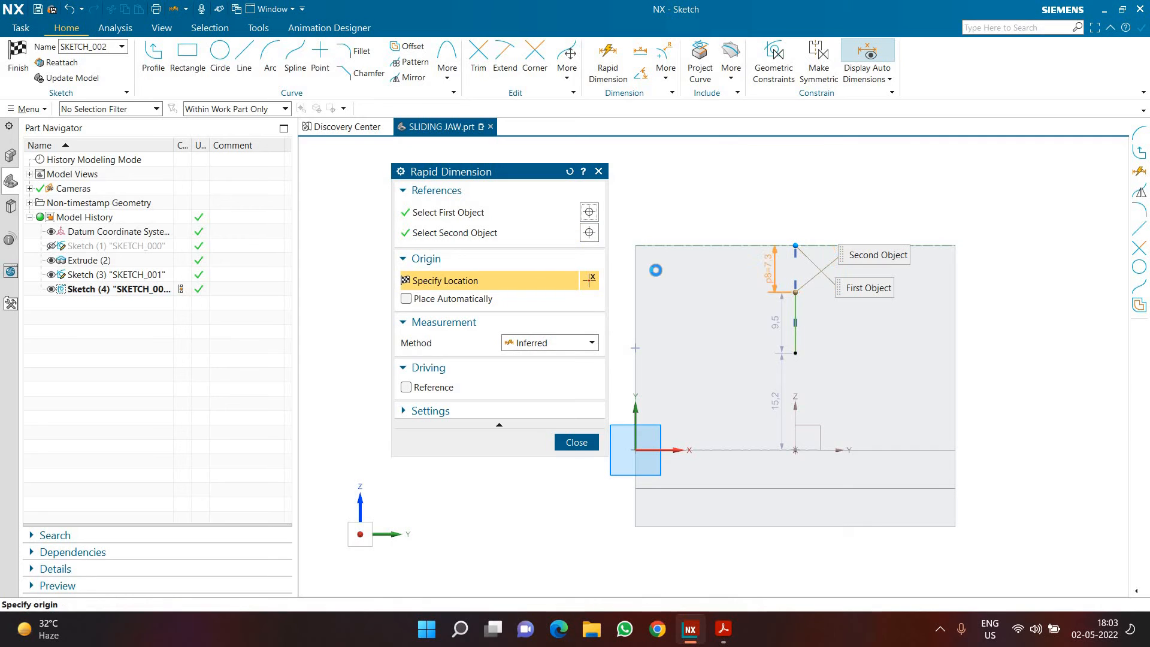
{"action": "left_click", "coordinate": [769, 270]}
{"action": "type", "text": "8"}
{"action": "key", "text": "Return"}
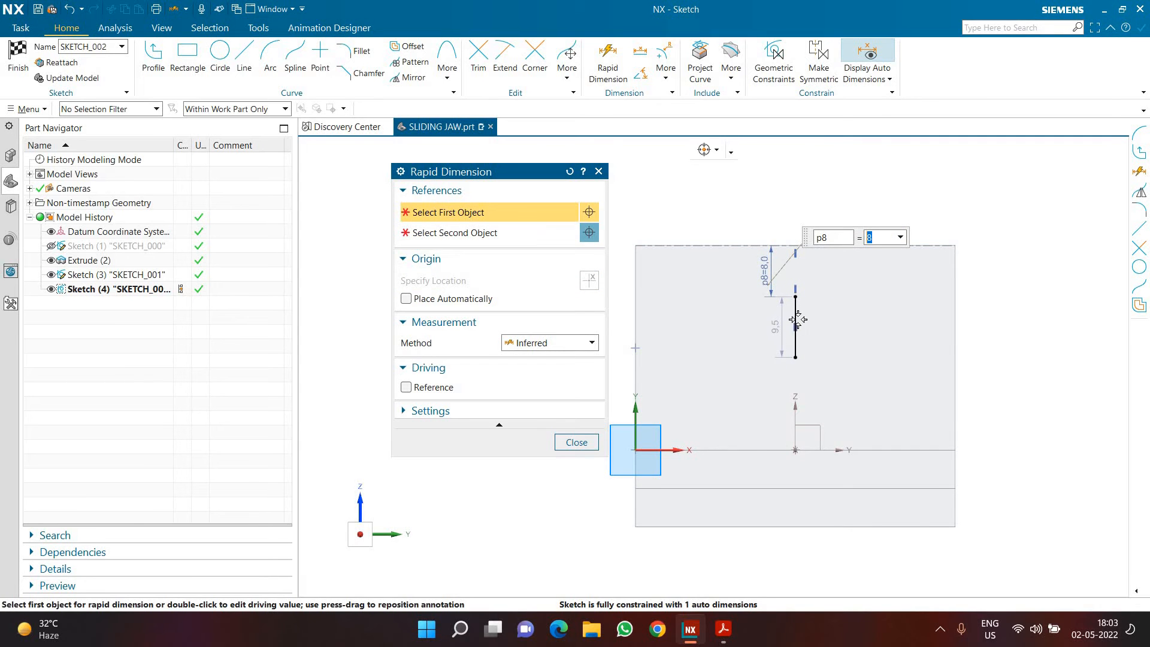
Step: Set the vertical line's length to 17 mm and finish the end-face sketch
{"action": "left_click", "coordinate": [821, 327]}
{"action": "left_click", "coordinate": [821, 328]}
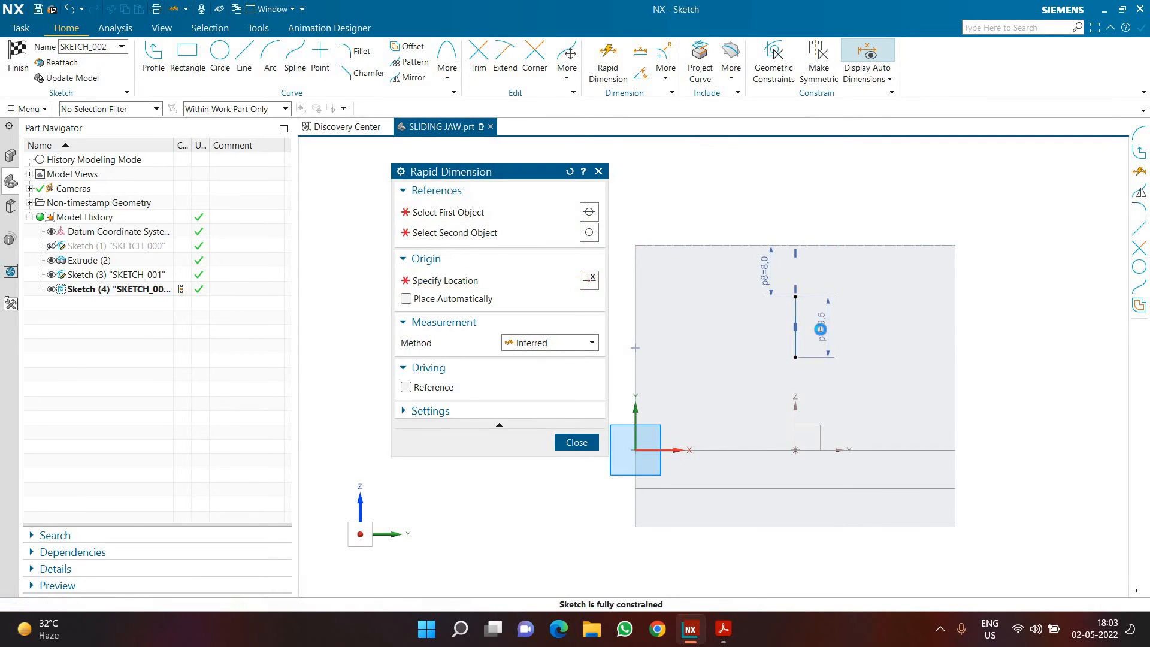
{"action": "type", "text": "17"}
{"action": "key", "text": "Return"}
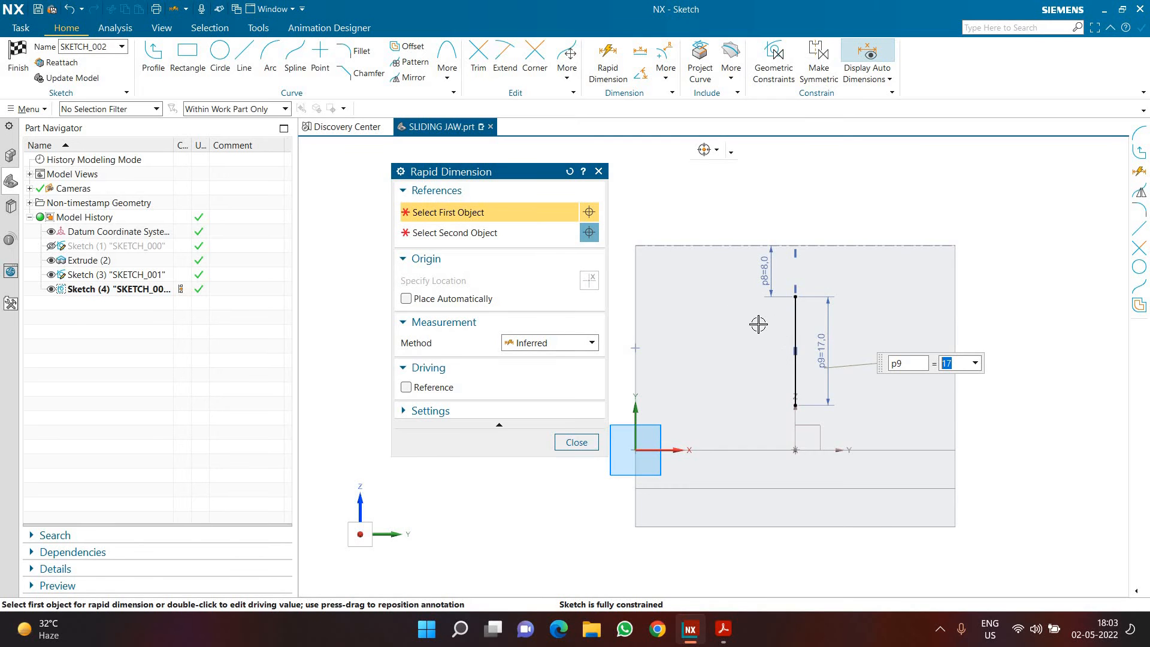
{"action": "key", "text": "Escape"}
{"action": "left_click", "coordinate": [25, 60]}
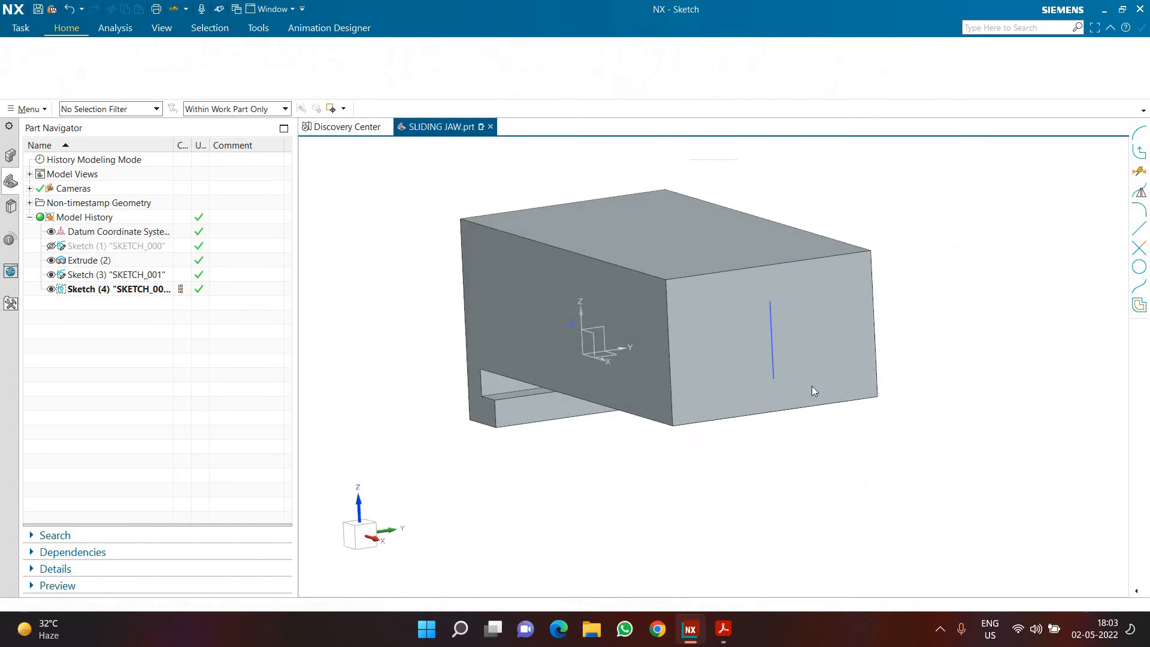
Step: Check the side hole's callout in the PDF drawing and start a Simple hole at the side face's sketch point
{"action": "left_click", "coordinate": [730, 632]}
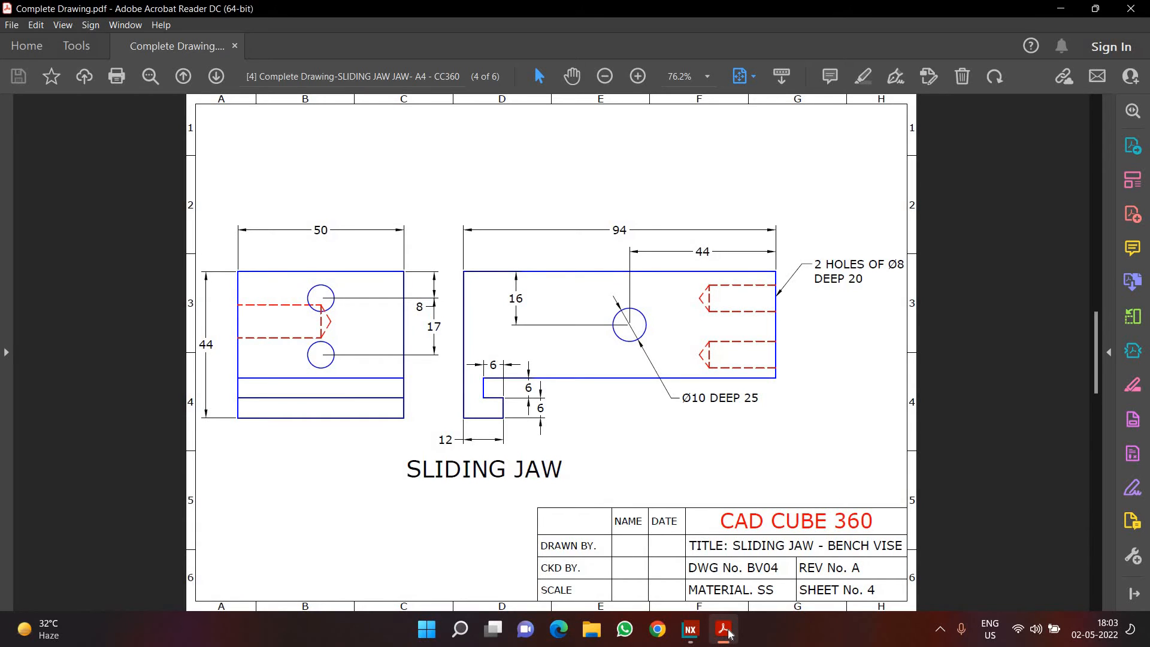
{"action": "left_click", "coordinate": [729, 632]}
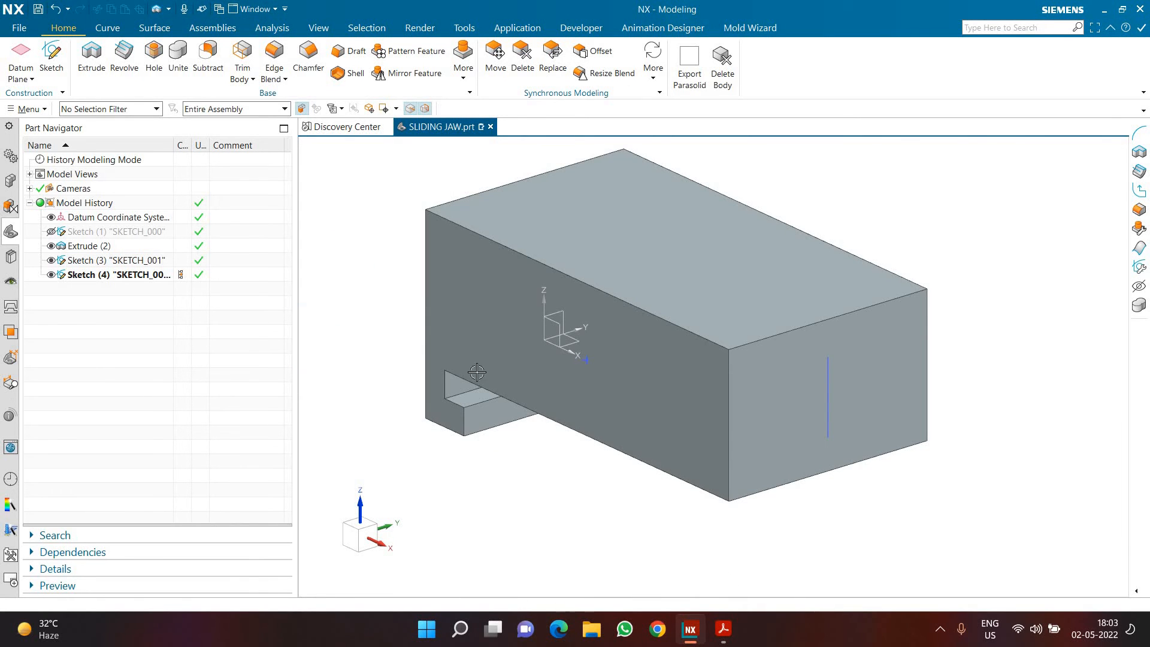
{"action": "left_click", "coordinate": [152, 69]}
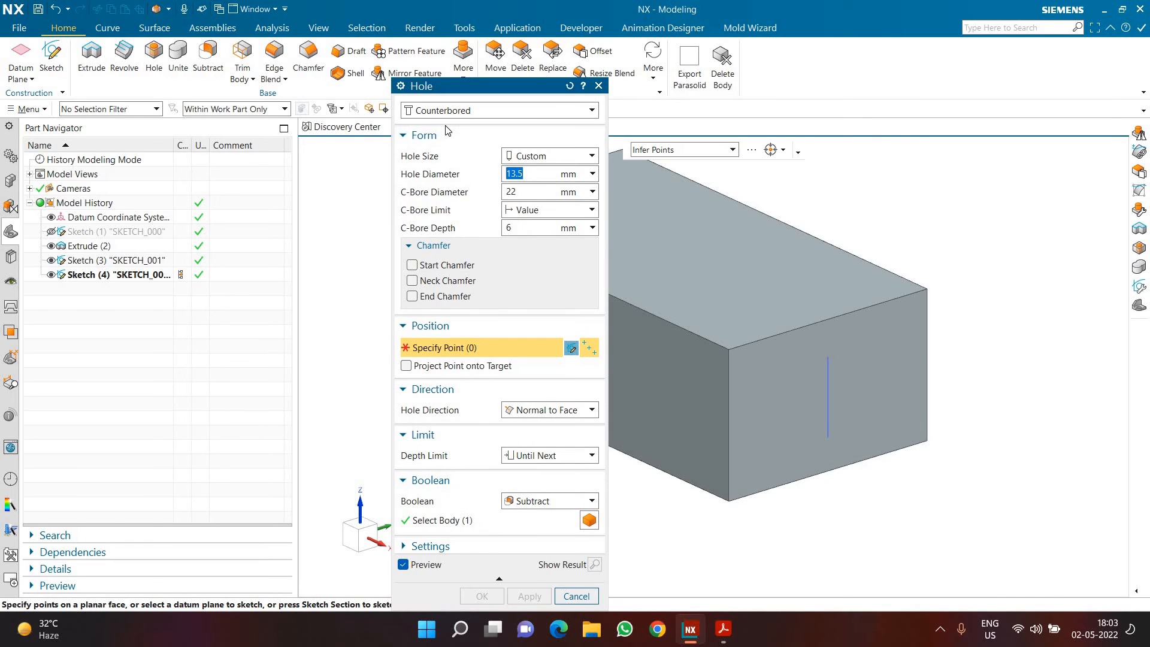
{"action": "left_click", "coordinate": [446, 111]}
{"action": "left_click", "coordinate": [446, 126]}
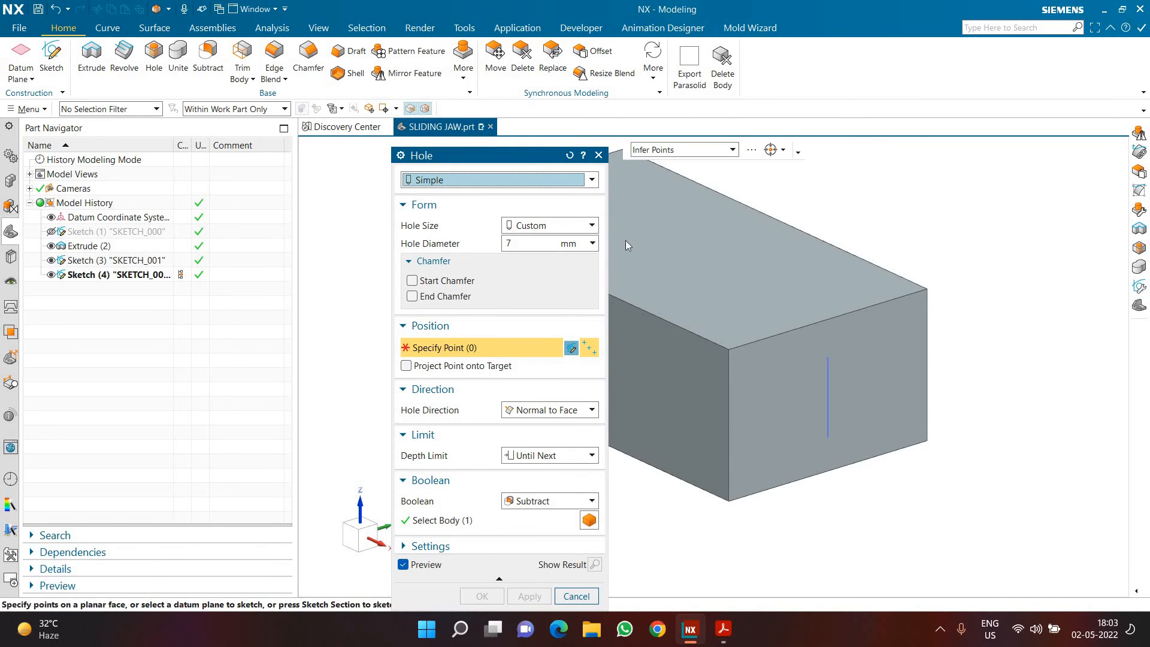
{"action": "scroll", "coordinate": [959, 326], "scroll_direction": "down", "scroll_amount": 3}
{"action": "scroll", "coordinate": [770, 318], "scroll_direction": "up", "scroll_amount": 3}
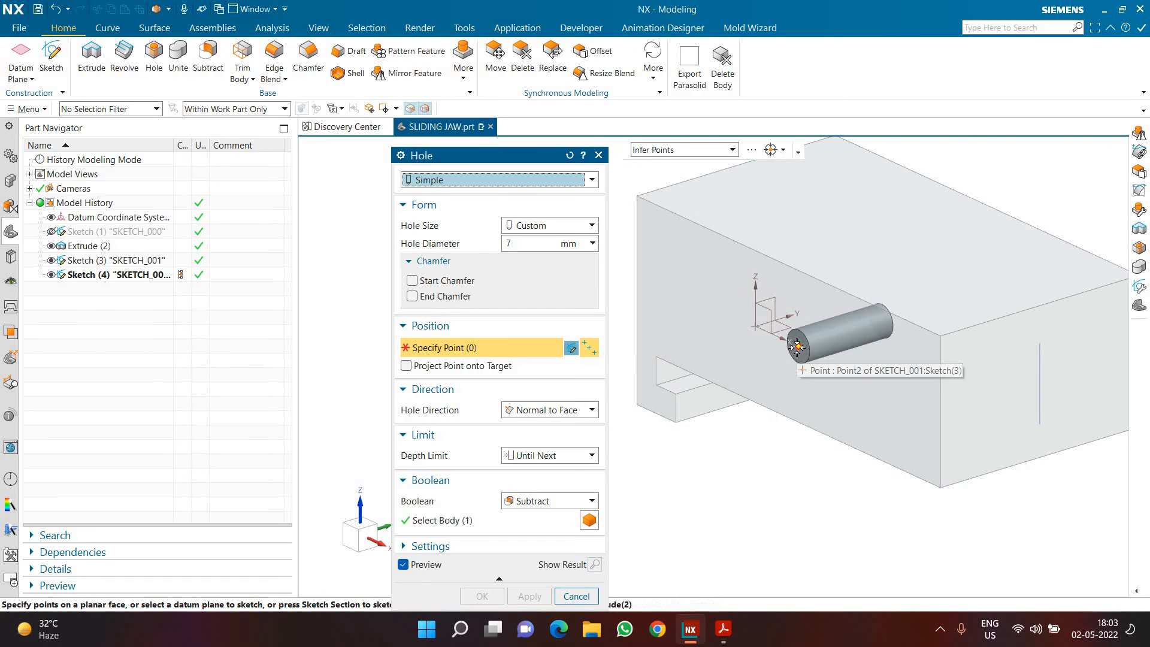
{"action": "left_click", "coordinate": [796, 347]}
Step: Set the side hole's diameter to 10 mm, limit its depth by value to 25 mm, and create it
{"action": "left_click", "coordinate": [538, 243]}
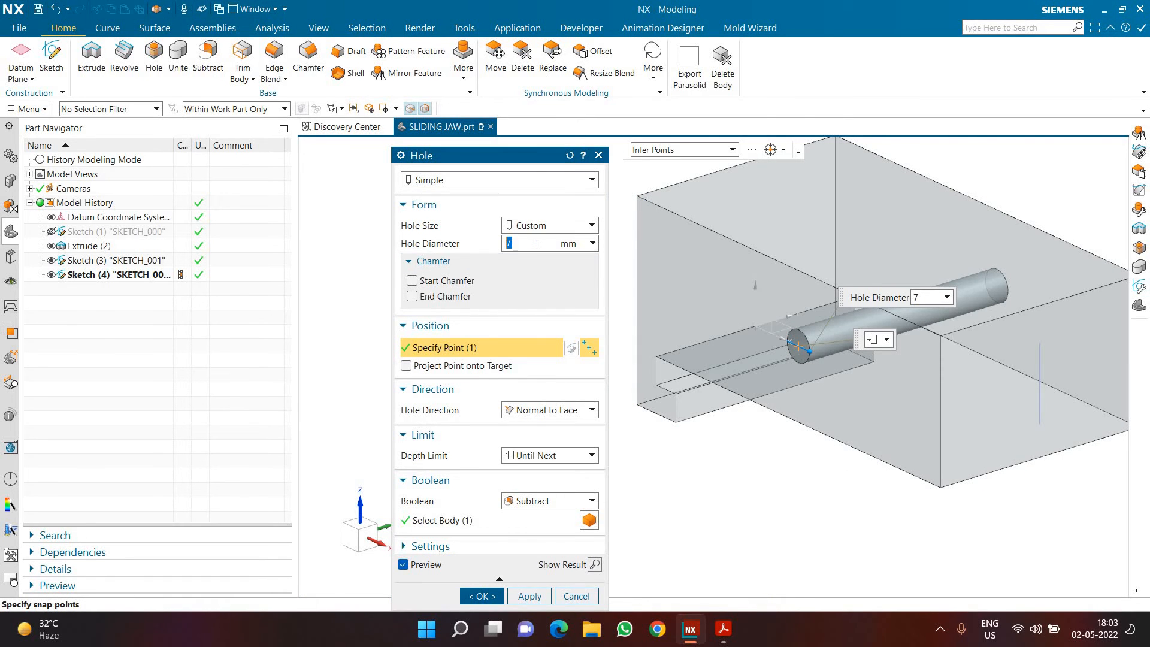
{"action": "type", "text": "10"}
{"action": "key", "text": "Return"}
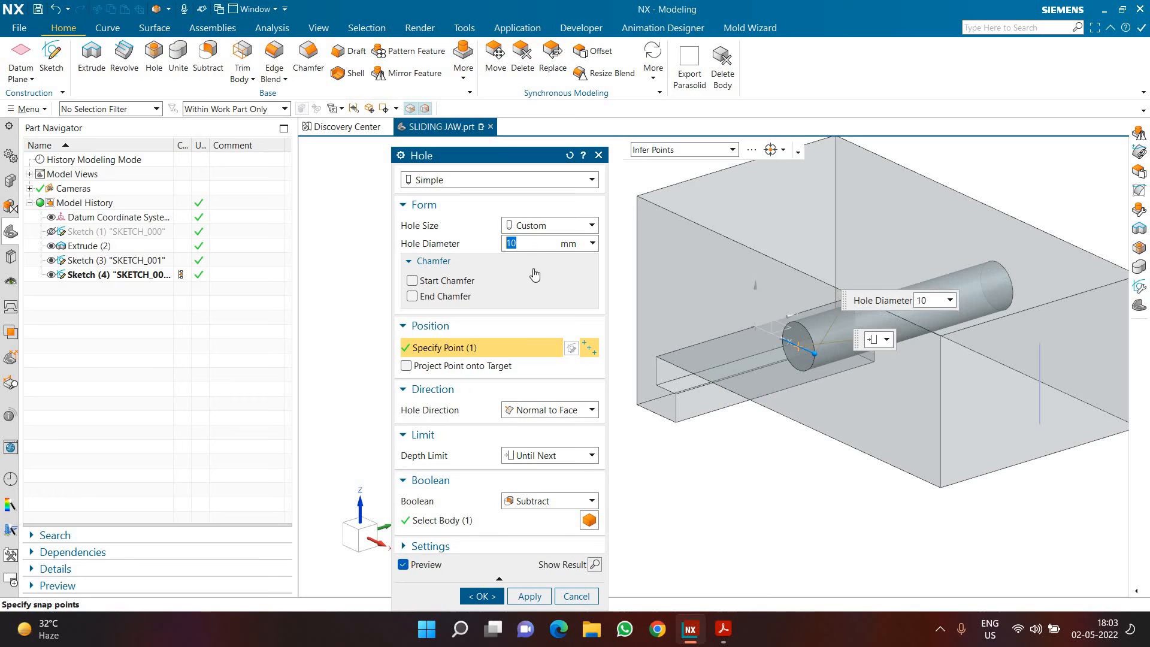
{"action": "left_click", "coordinate": [529, 455]}
{"action": "left_click", "coordinate": [527, 471]}
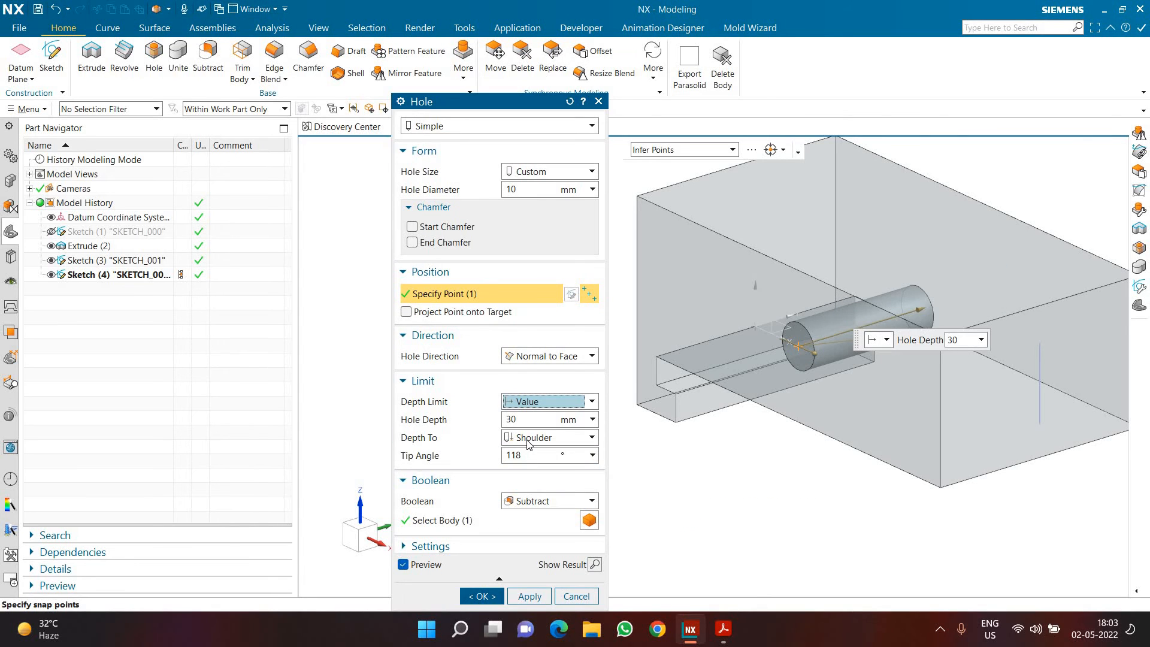
{"action": "left_click", "coordinate": [527, 420]}
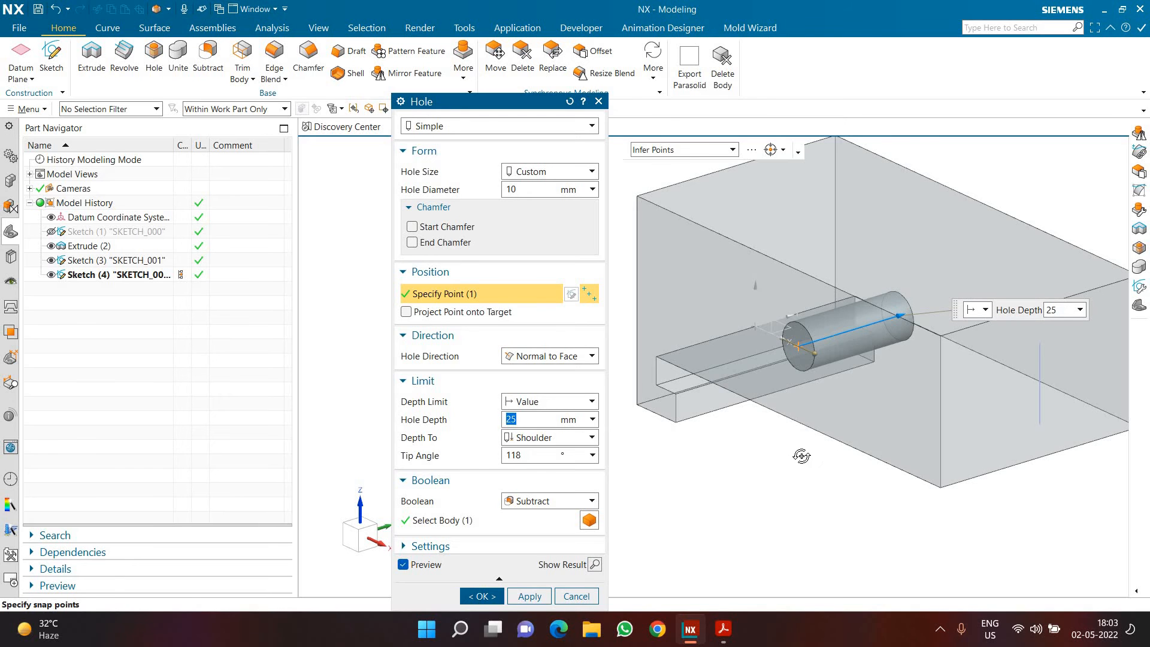
{"action": "middle_click_drag", "start_coordinate": [803, 454], "coordinate": [865, 321]}
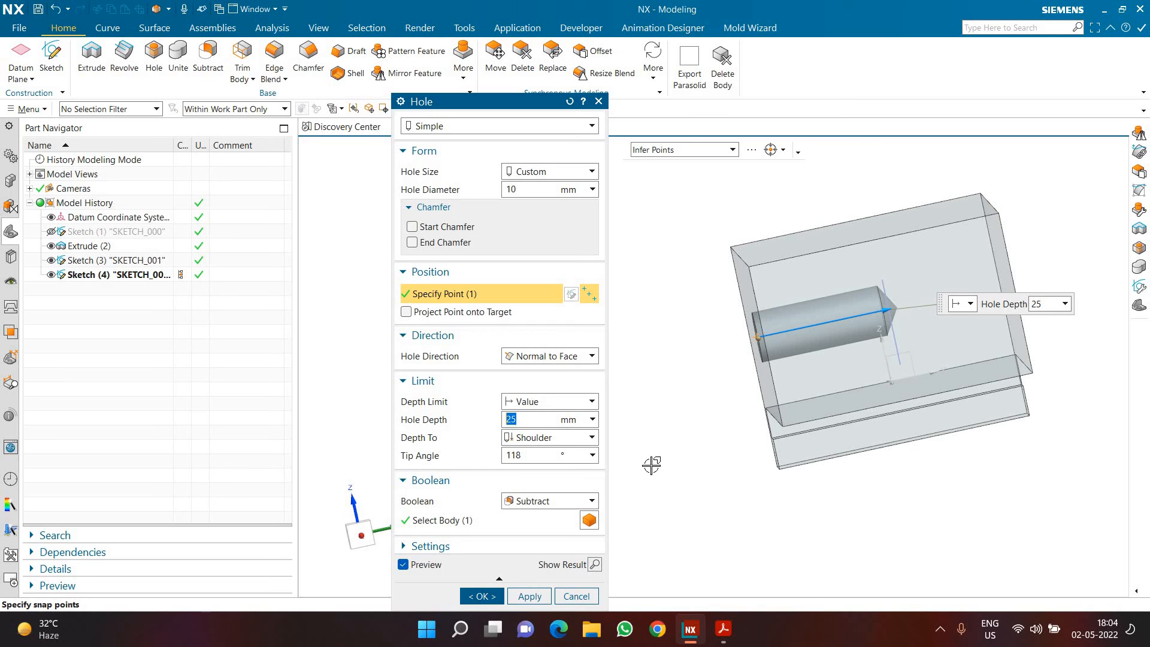
{"action": "left_click", "coordinate": [482, 596]}
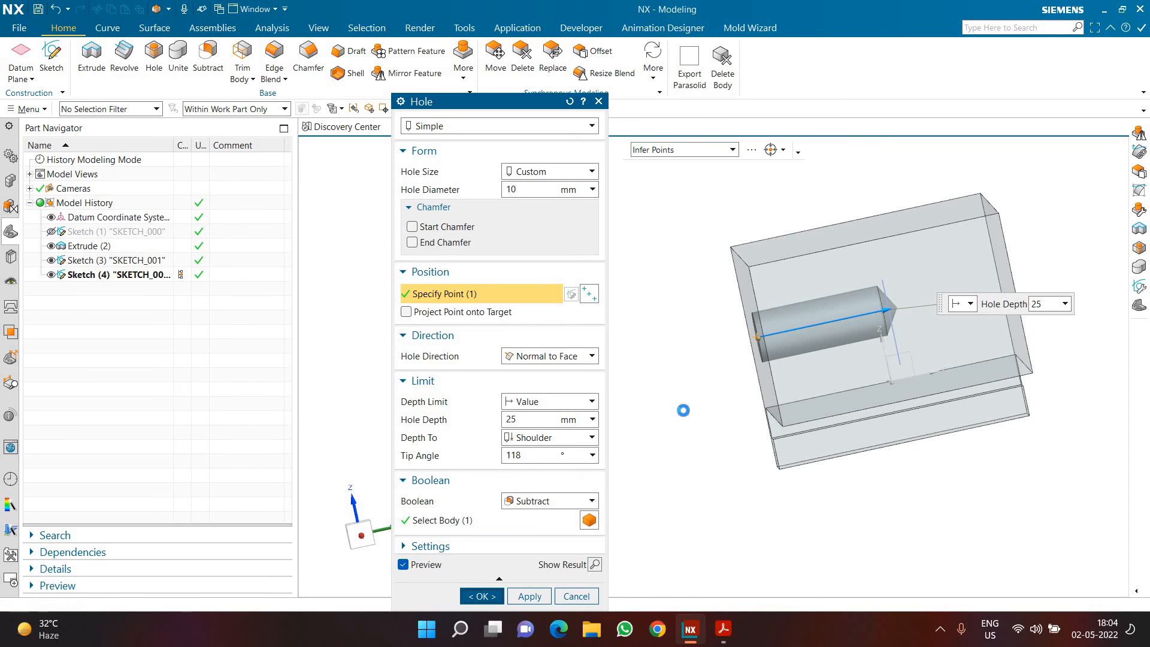
Step: Check the end holes' callout in the PDF drawing and place simple holes at both endpoints of the end-face line
{"action": "middle_click_drag", "start_coordinate": [693, 387], "coordinate": [990, 345]}
{"action": "scroll", "coordinate": [990, 345], "scroll_direction": "up", "scroll_amount": 2}
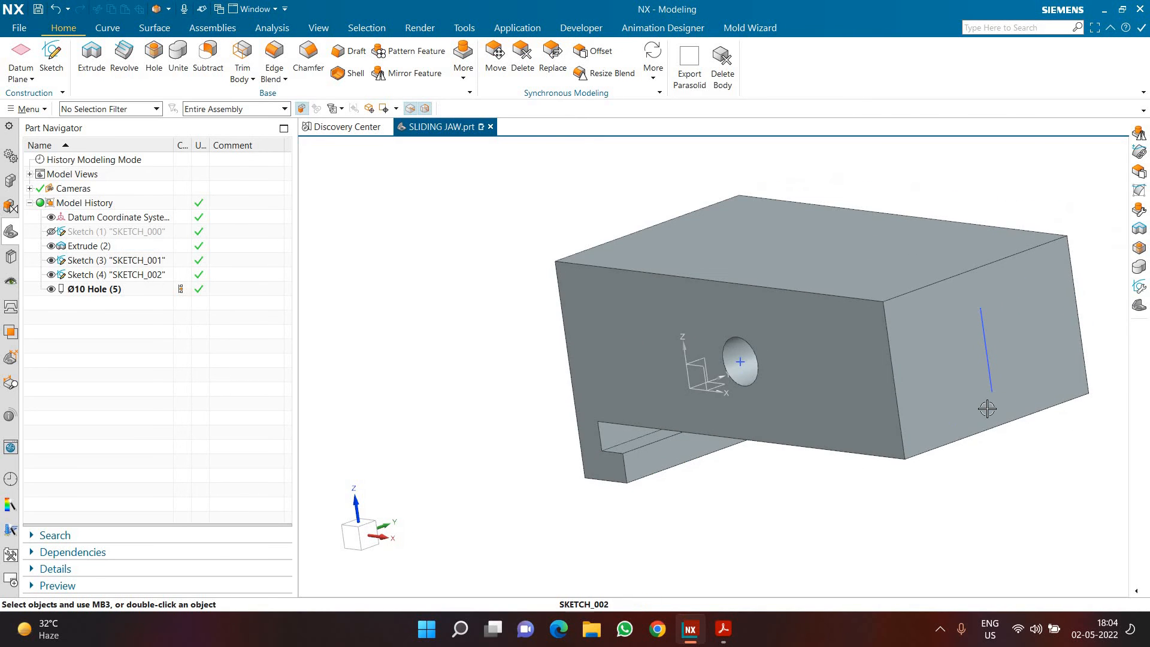
{"action": "left_click", "coordinate": [735, 633]}
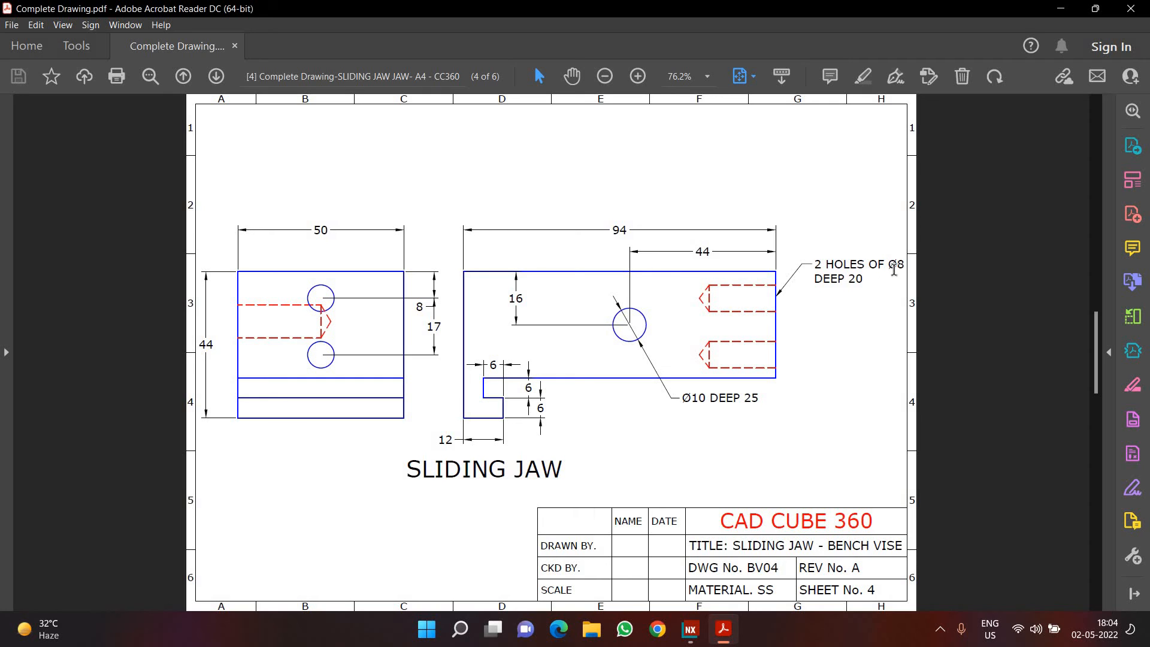
{"action": "left_click", "coordinate": [731, 634]}
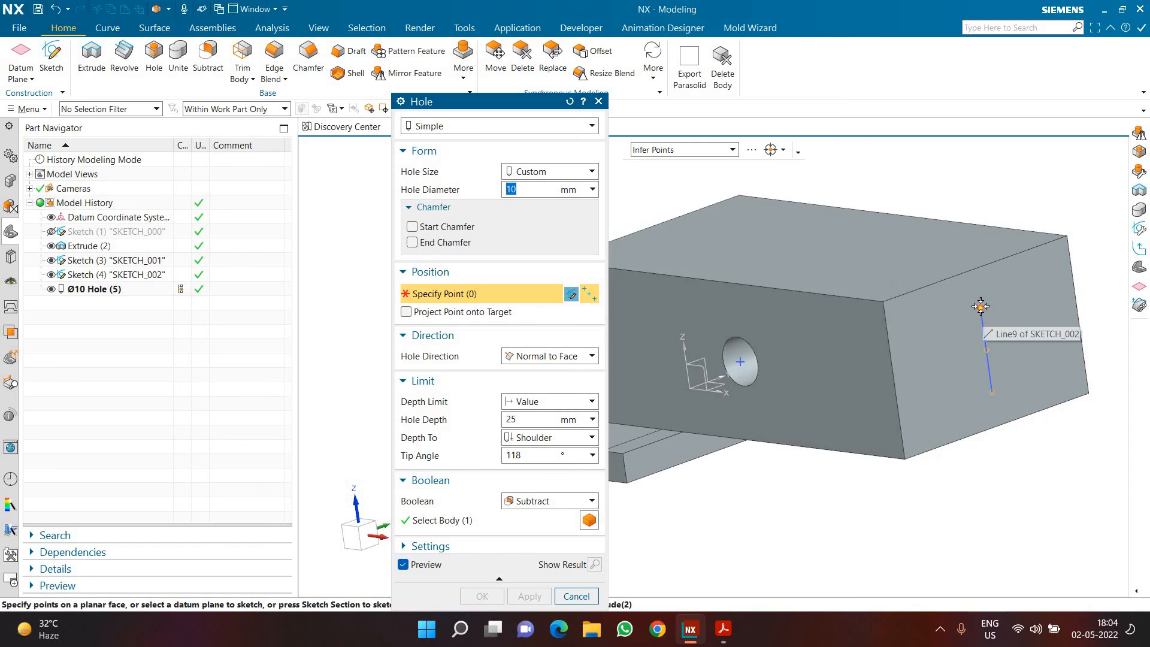
{"action": "left_click", "coordinate": [969, 388]}
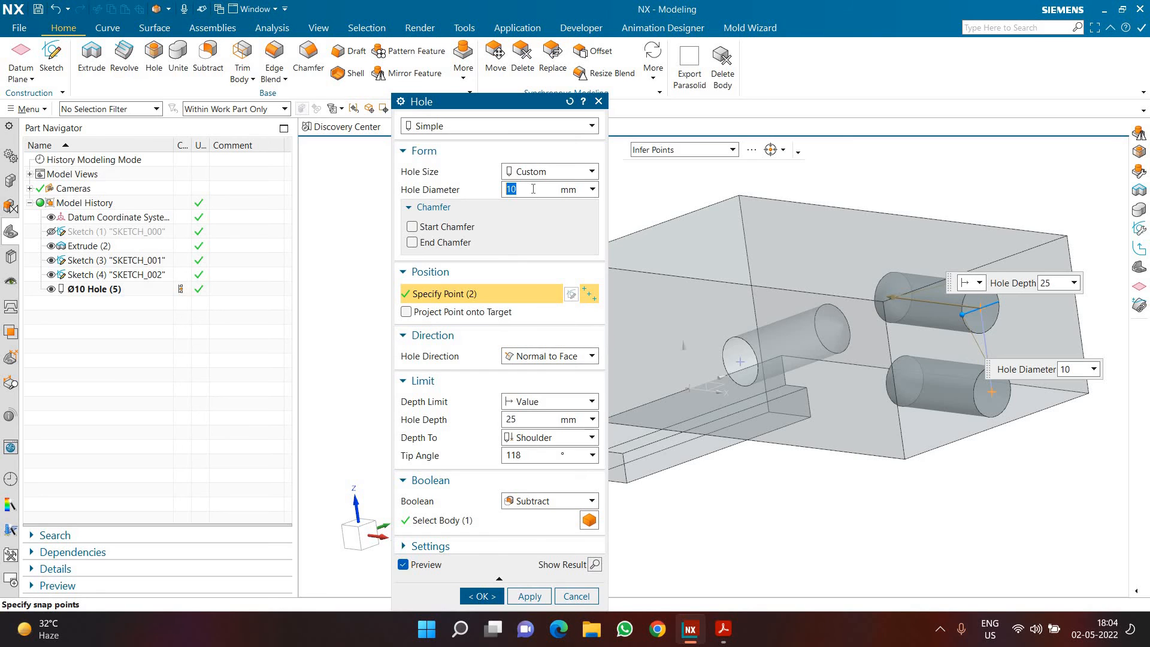
Step: Create the two end holes with 8 mm diameter and 20 mm depth, and hide the side-face and end-face sketches
{"action": "type", "text": "8"}
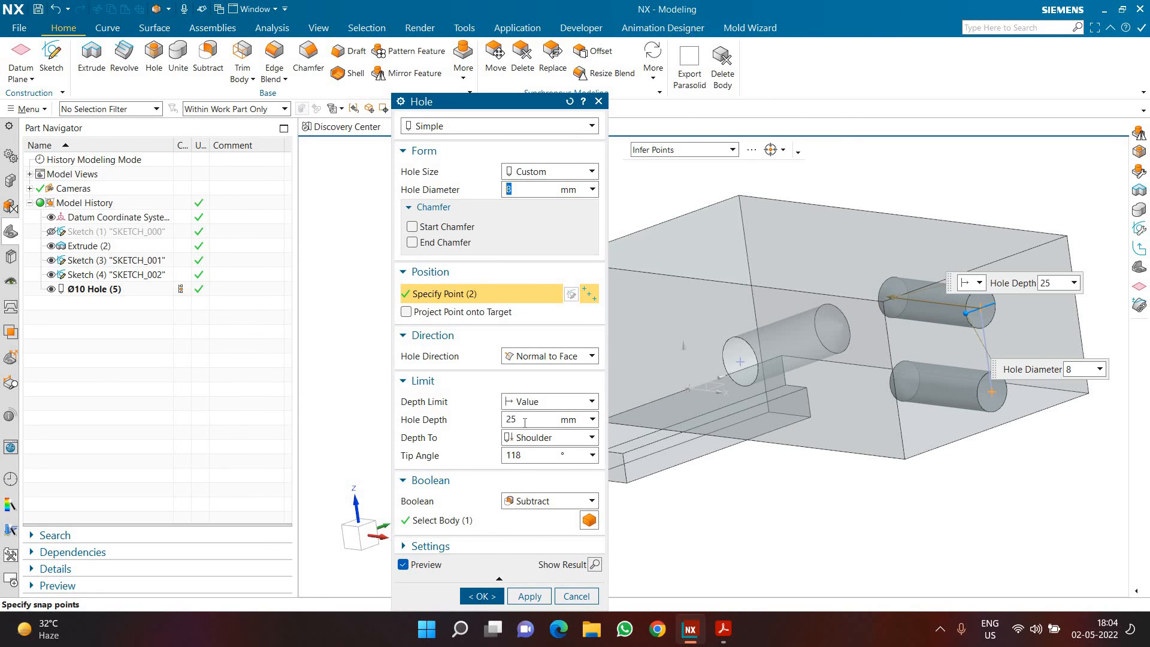
{"action": "left_click", "coordinate": [524, 421]}
{"action": "key", "text": "Return"}
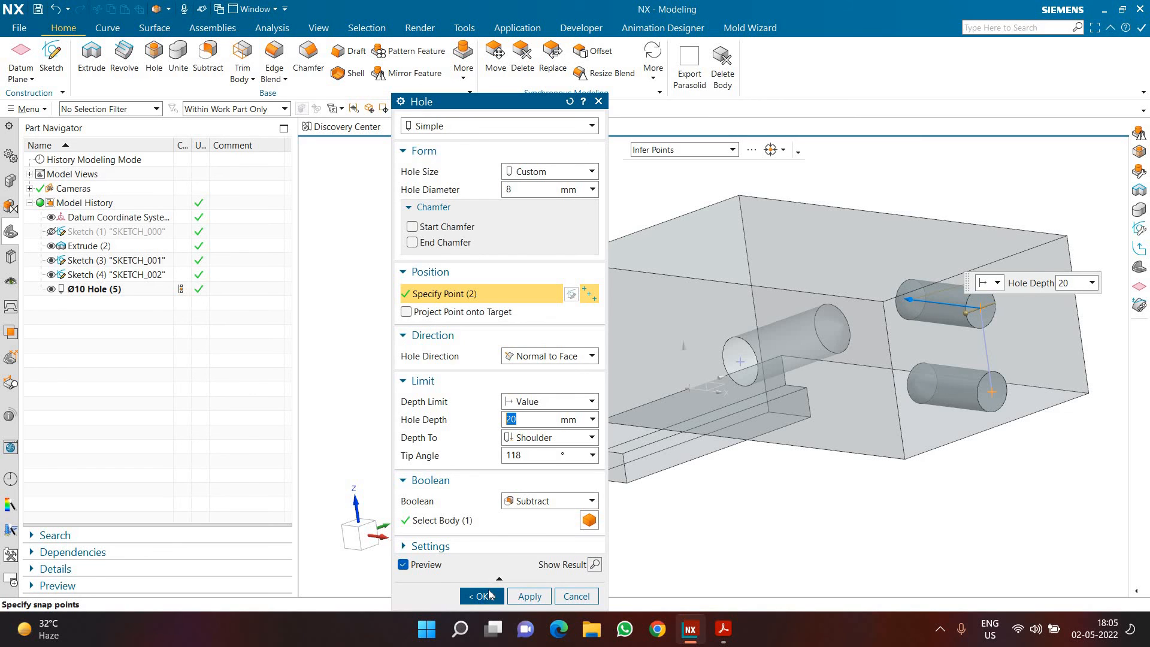
{"action": "left_click", "coordinate": [482, 597]}
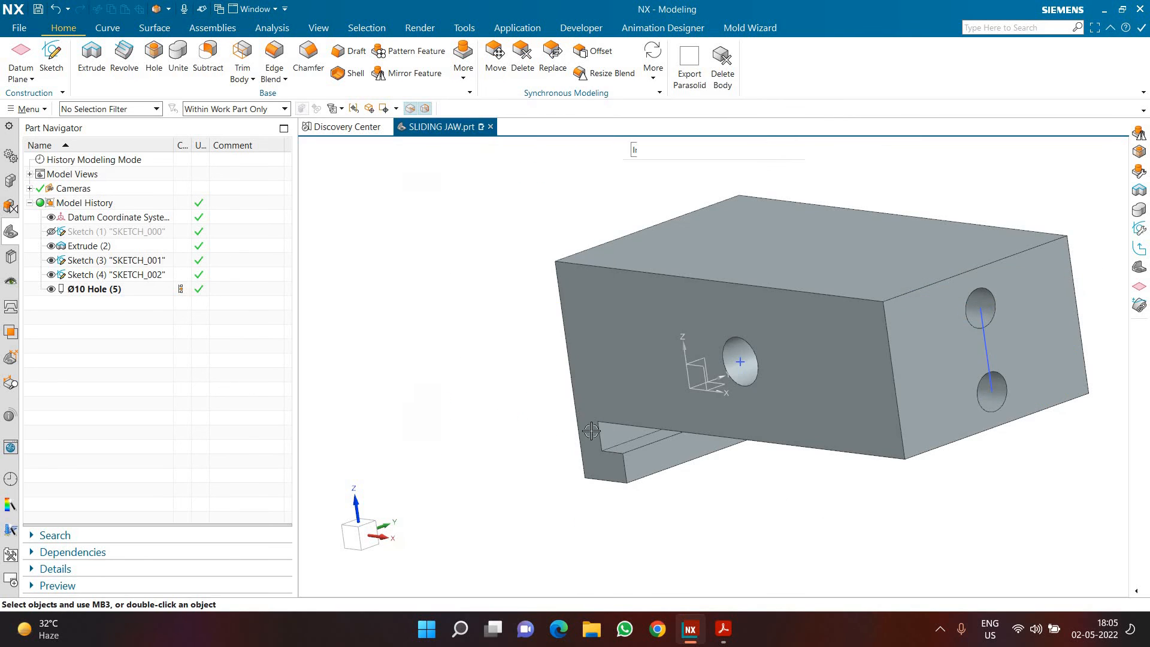
{"action": "left_click", "coordinate": [52, 263]}
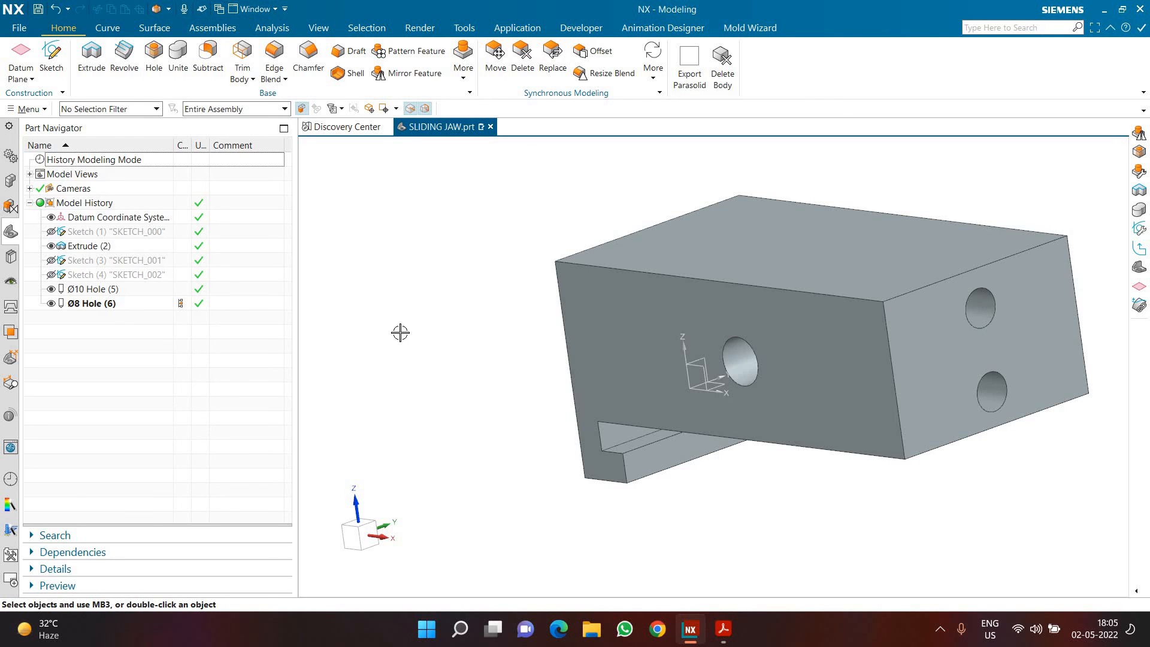
Step: Change the solid body's display color to Pale Steel and save the part
{"action": "key", "text": "Home"}
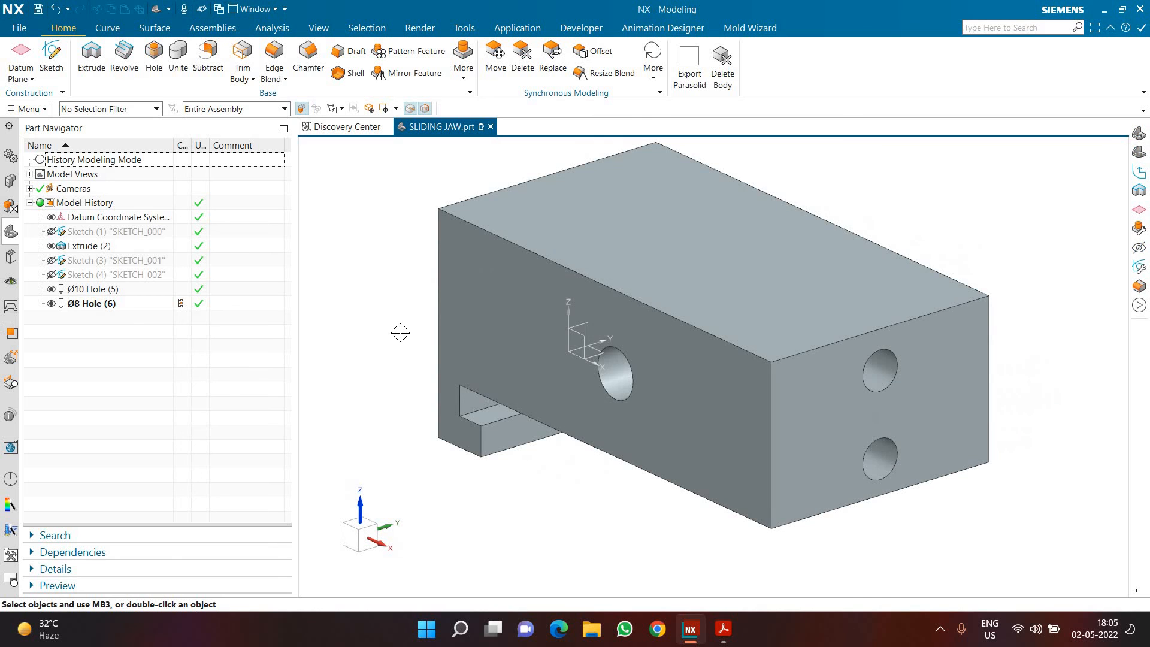
{"action": "key", "text": "ctrl+j"}
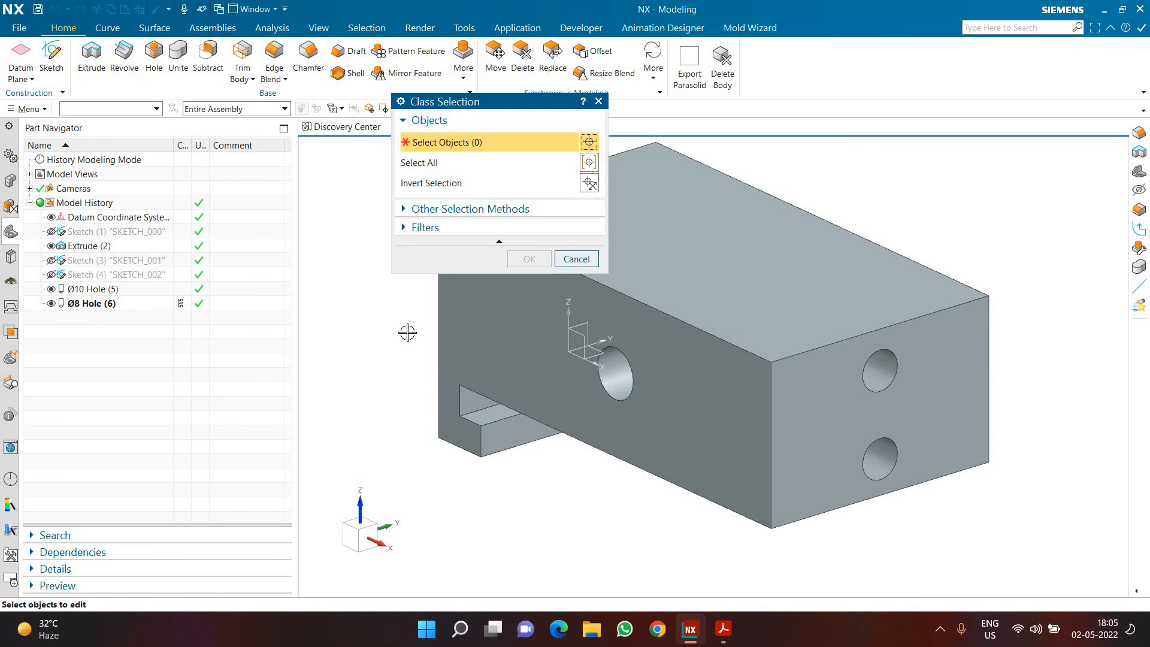
{"action": "left_click", "coordinate": [464, 339]}
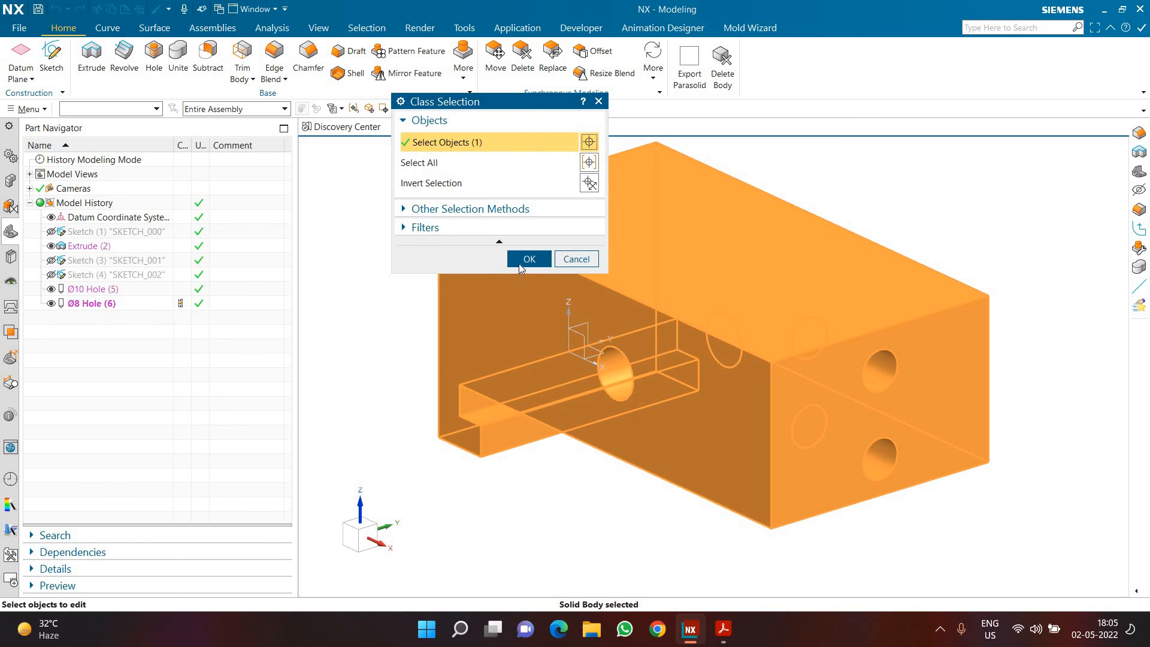
{"action": "left_click", "coordinate": [518, 264]}
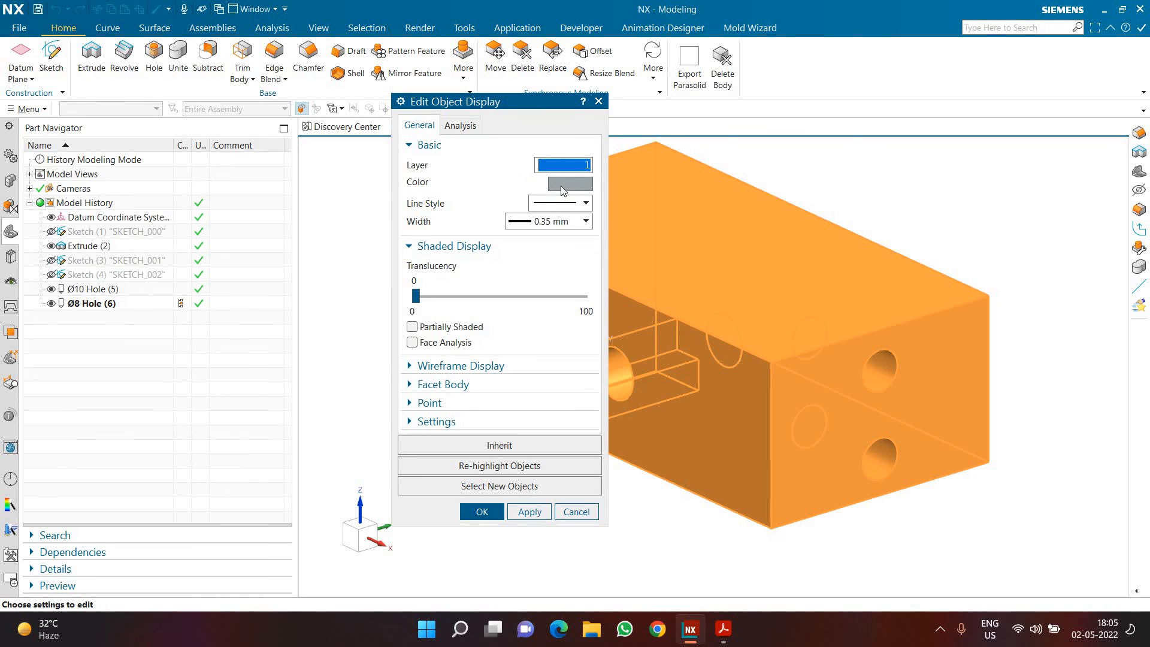
{"action": "left_click", "coordinate": [560, 186]}
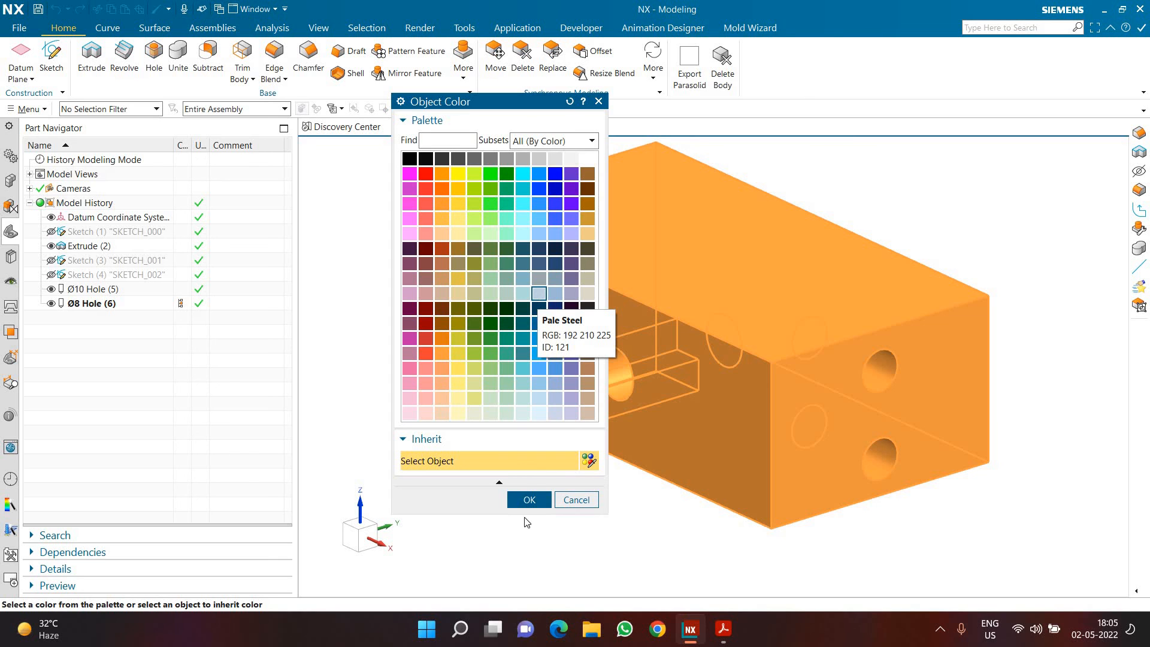
{"action": "left_click", "coordinate": [527, 502]}
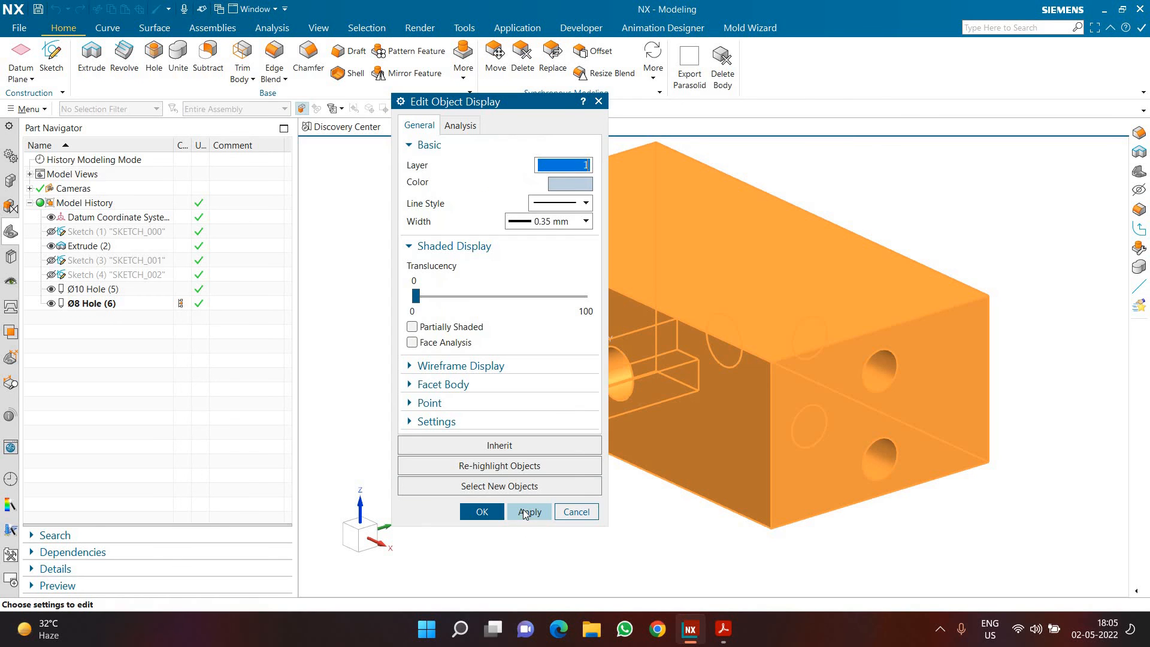
{"action": "left_click", "coordinate": [483, 512]}
{"action": "key", "text": "ctrl+s"}
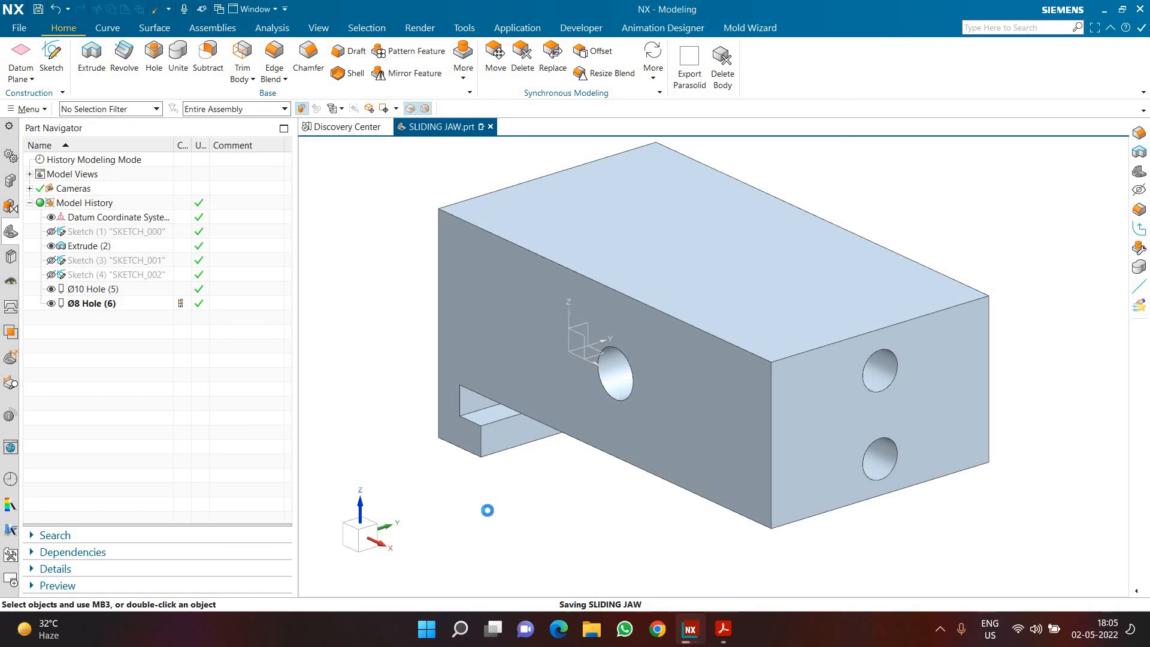